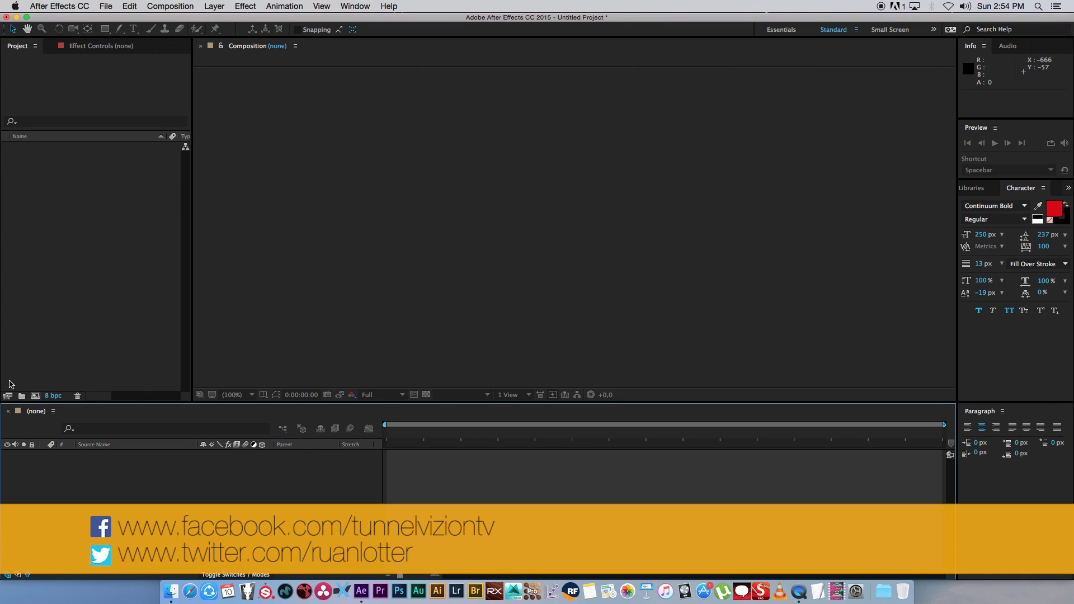
# Create Comp 1 with the HDTV 1080 25 preset: 1920×1080, 25 fps, 5 seconds
pyautogui.click(35, 395)
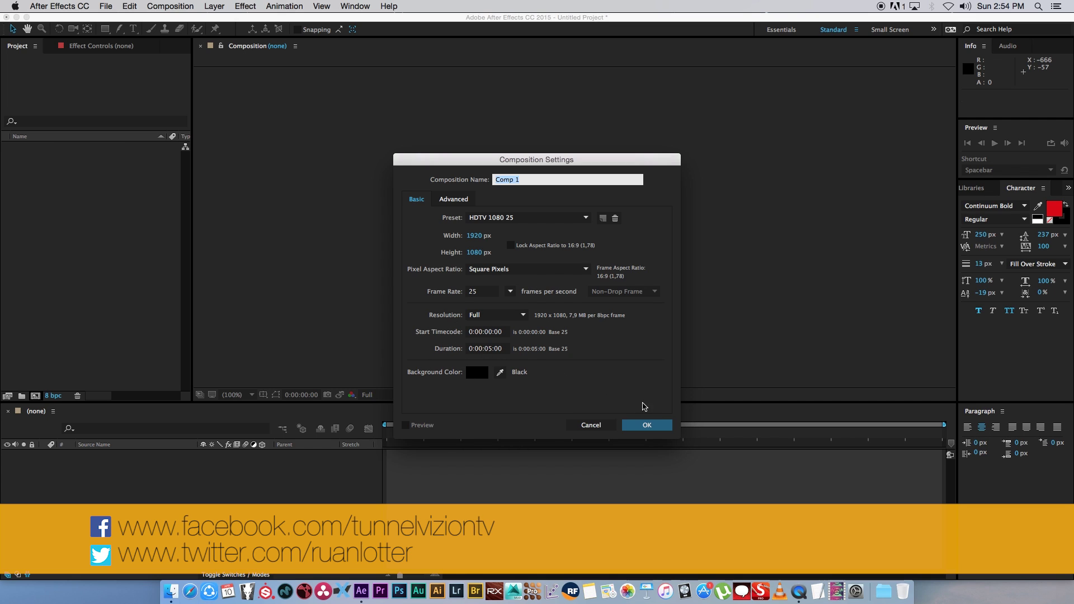
pyautogui.click(647, 425)
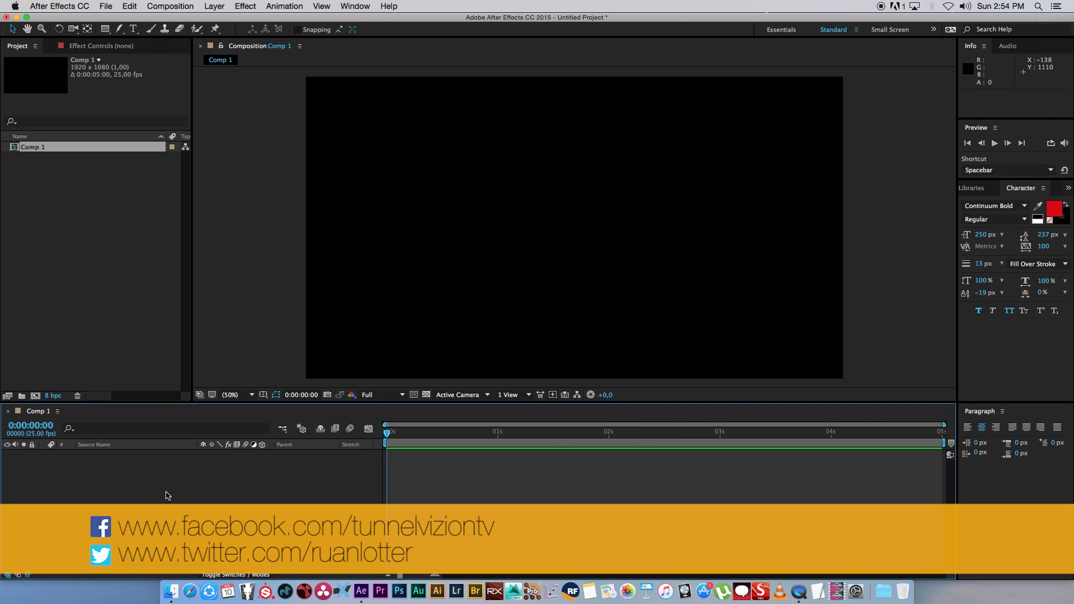
# Add a text layer reading 'This is a' and 'cool title' on two lines
pyautogui.rightClick(168, 495)
pyautogui.moveTo(269, 474)
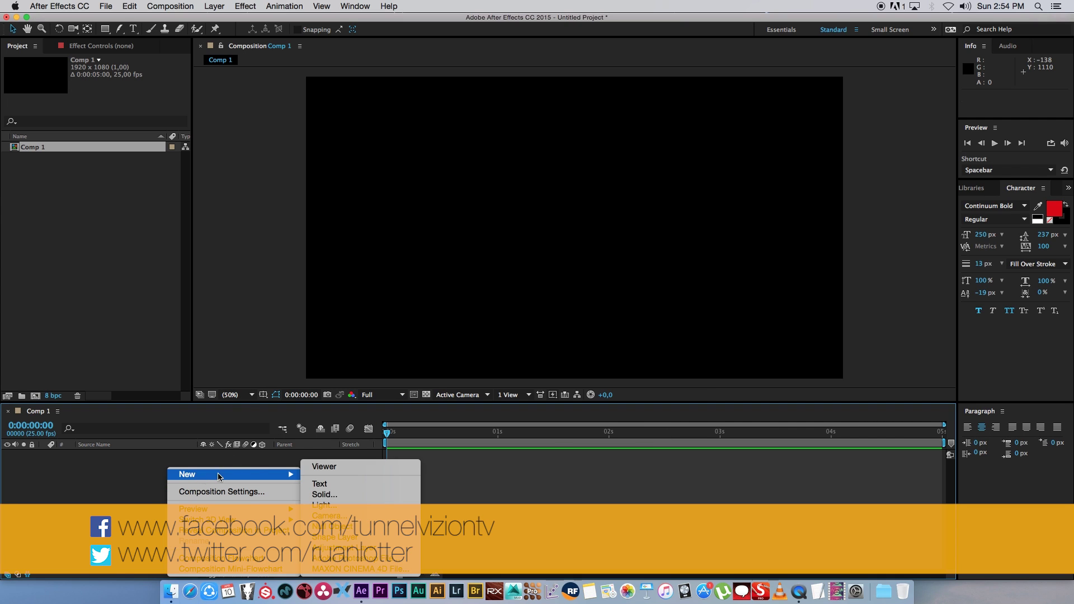
pyautogui.click(325, 486)
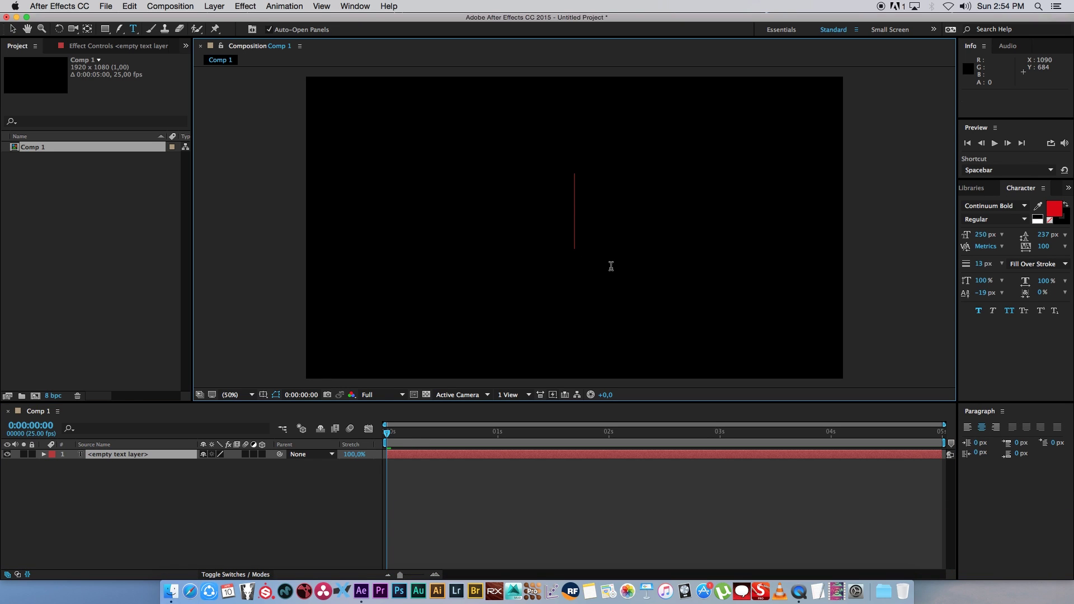
pyautogui.write('This is a')
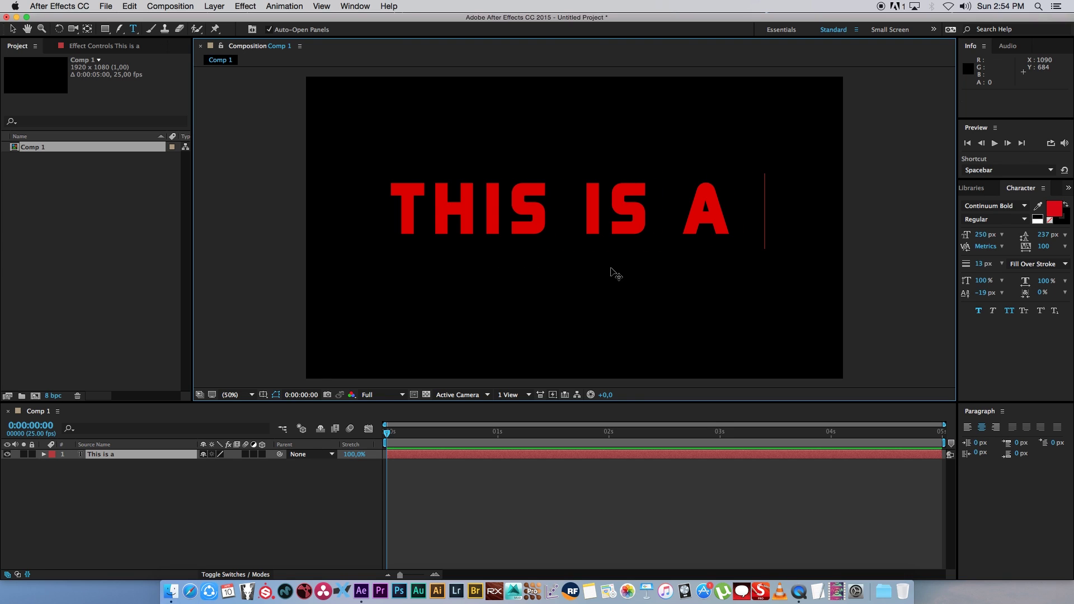
pyautogui.press('Return')
pyautogui.write('cool tit')
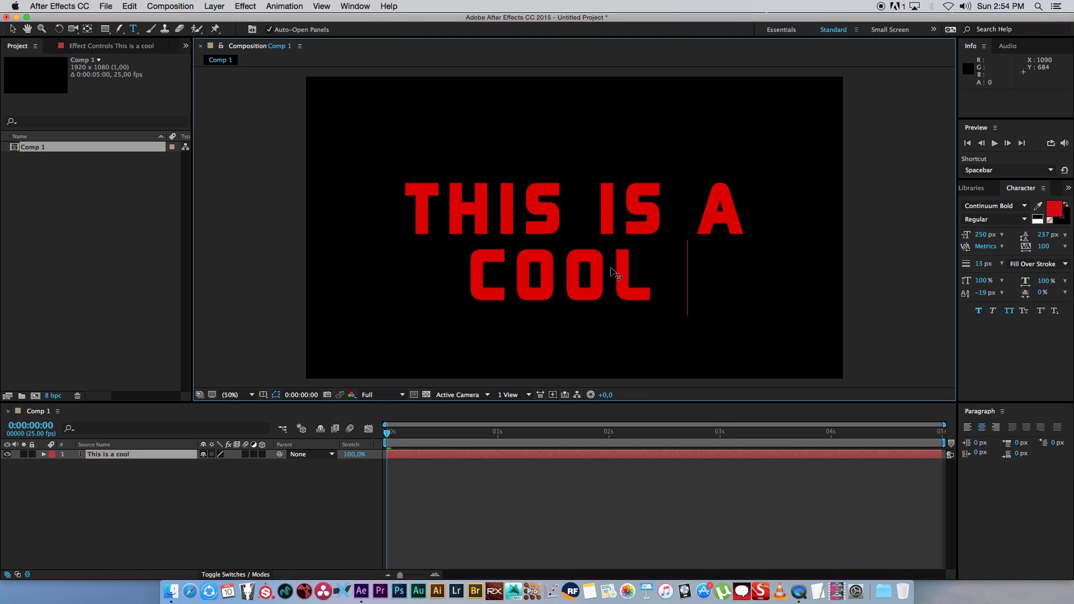
pyautogui.write('le')
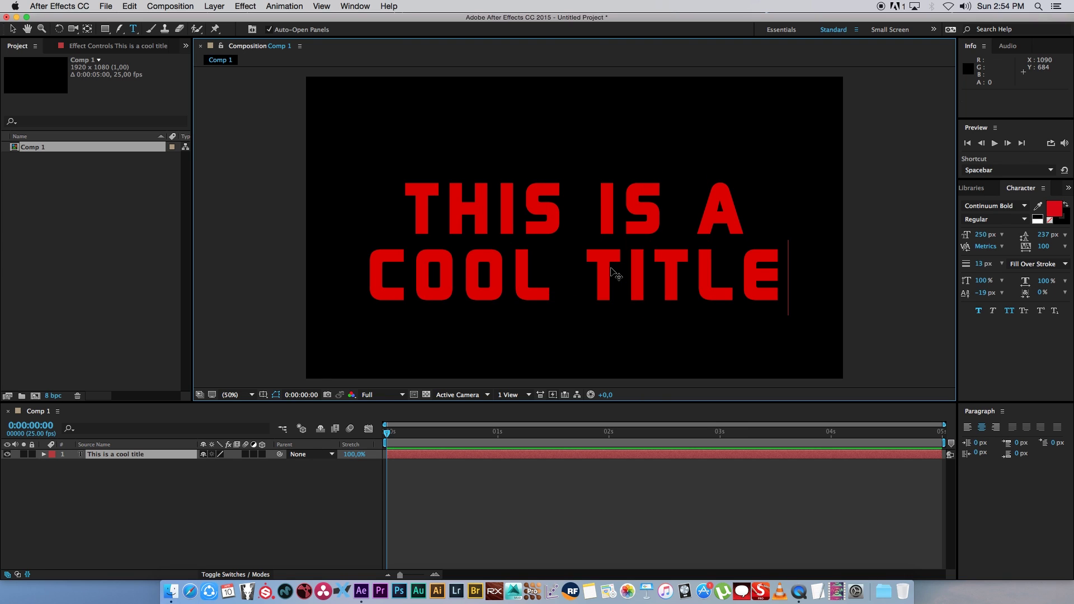
pyautogui.click(187, 496)
# Reselect the title layer and nudge it slightly upward
pyautogui.click(147, 452)
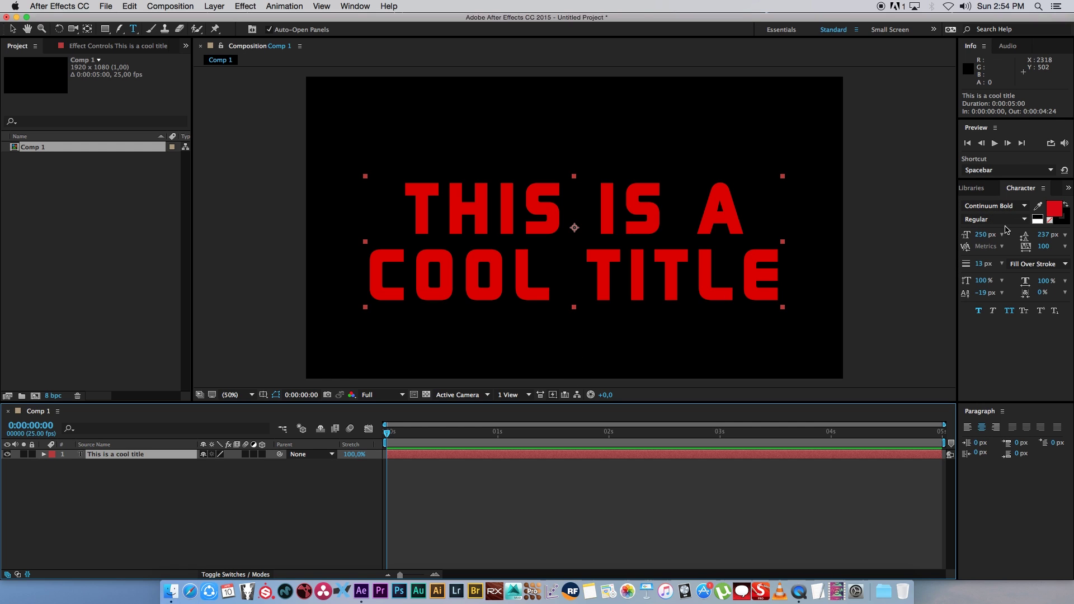
pyautogui.click(213, 520)
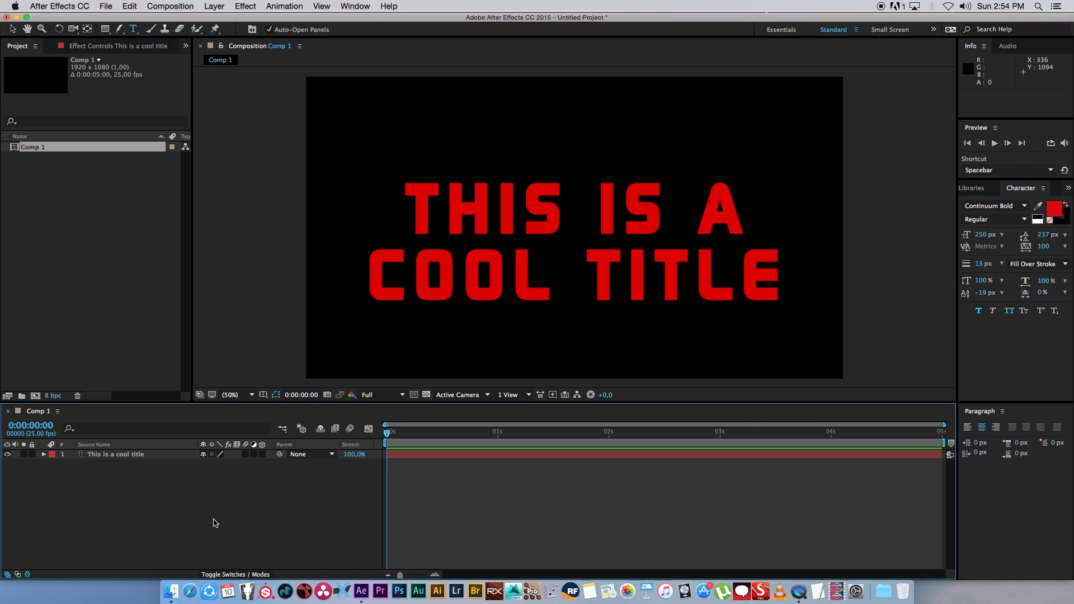
pyautogui.click(143, 455)
pyautogui.press('Return')
pyautogui.hotkey('shift', 'Up')
pyautogui.hotkey('shift', 'Up')
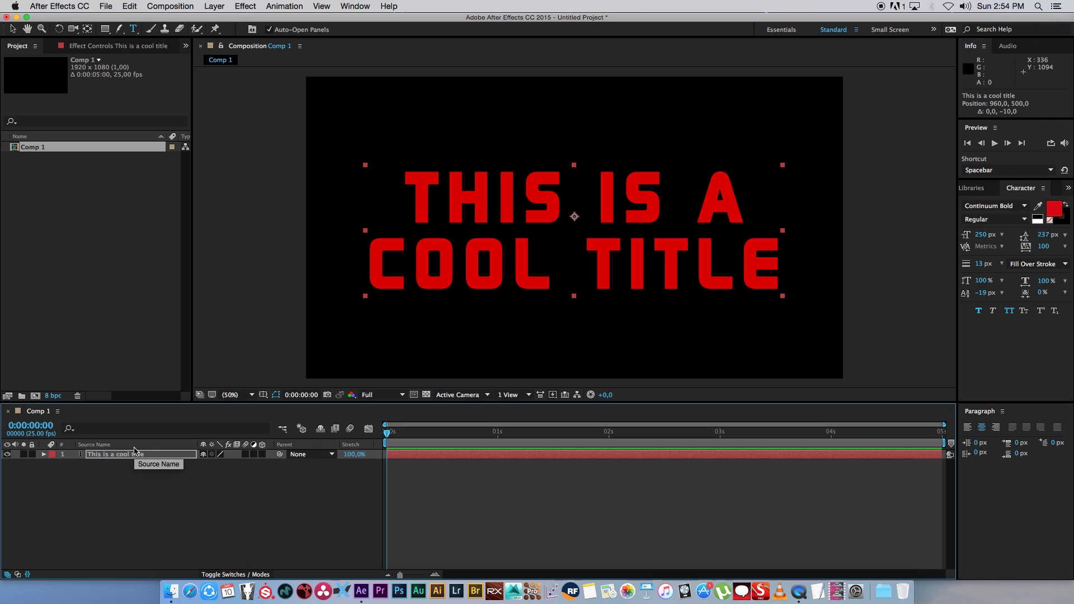
pyautogui.click(219, 507)
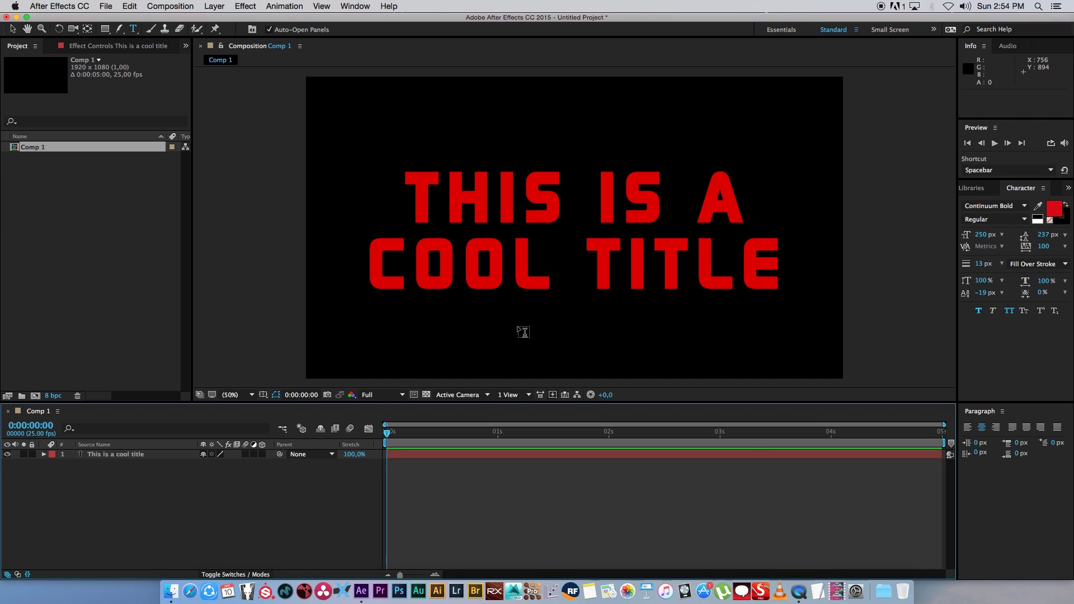
# Add a full-frame 1920×1080 yellow solid layer and rename it SABER
pyautogui.rightClick(206, 511)
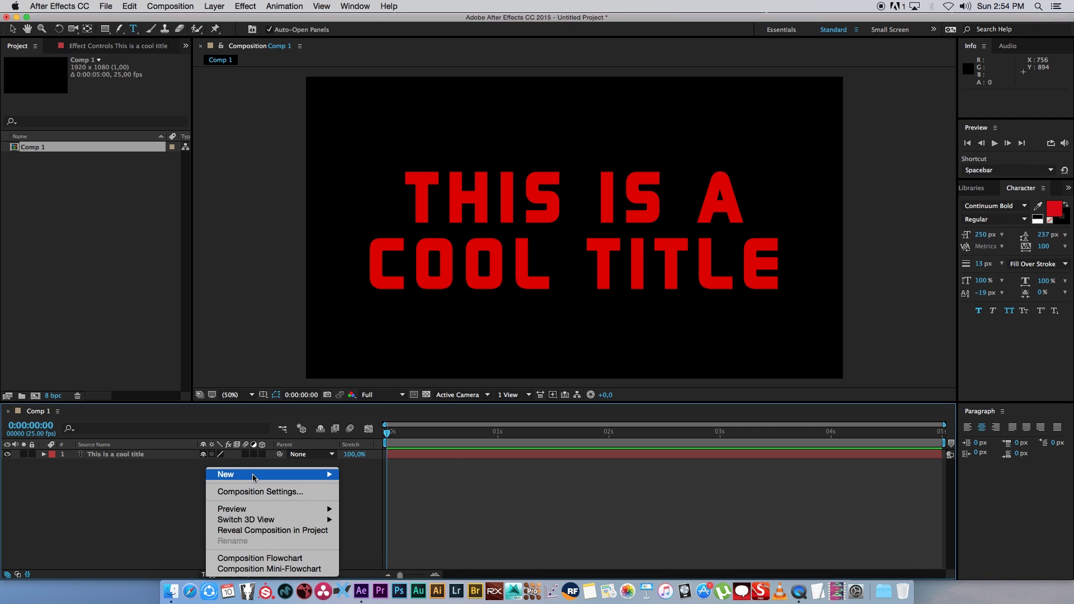
pyautogui.moveTo(255, 474)
pyautogui.click(363, 494)
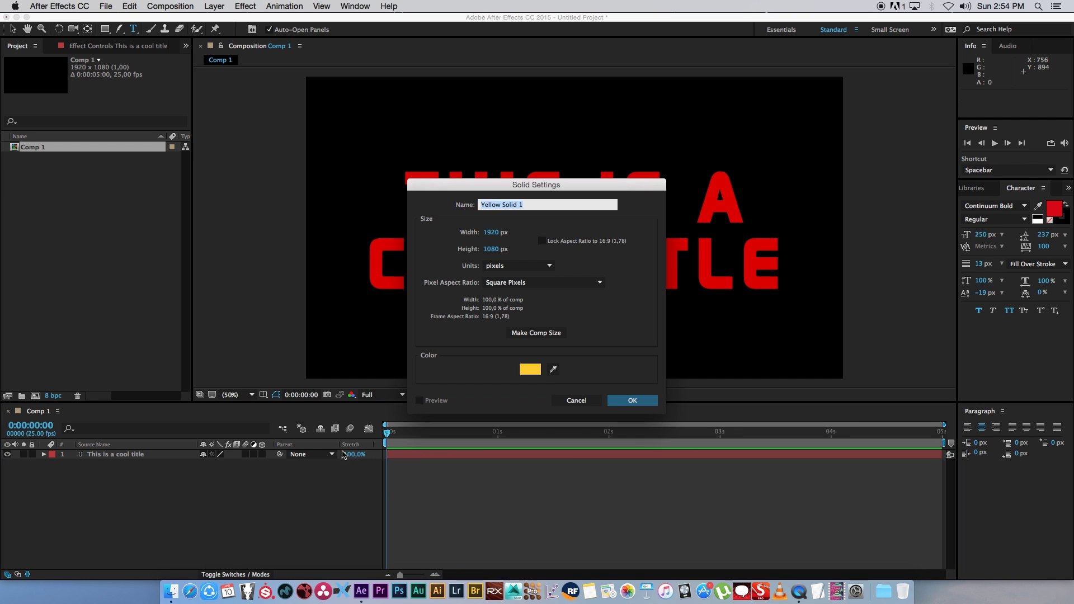
pyautogui.click(619, 400)
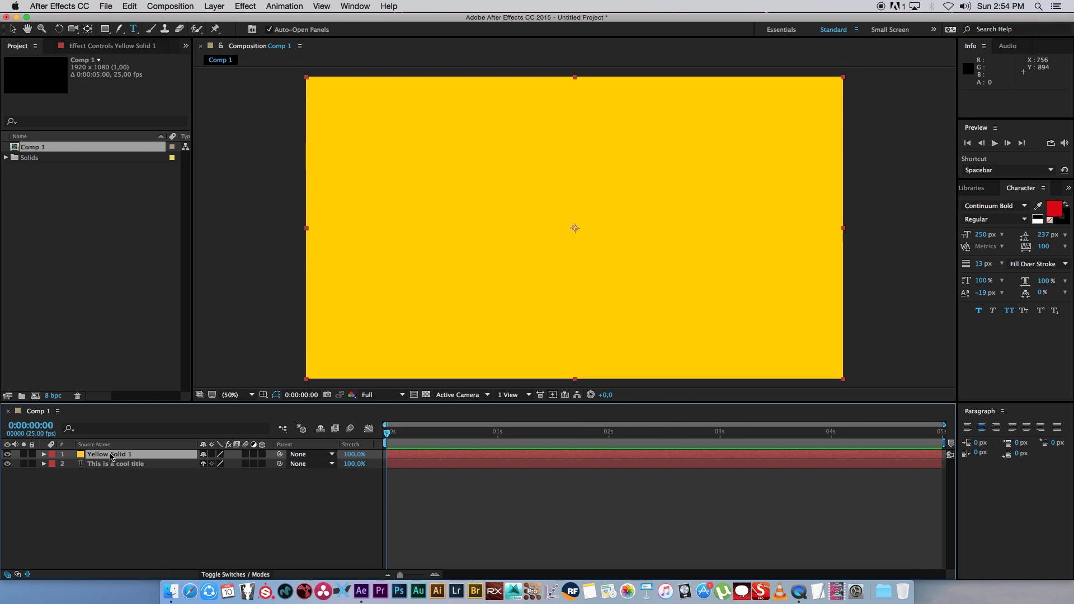
pyautogui.press('Return')
pyautogui.write('SABER')
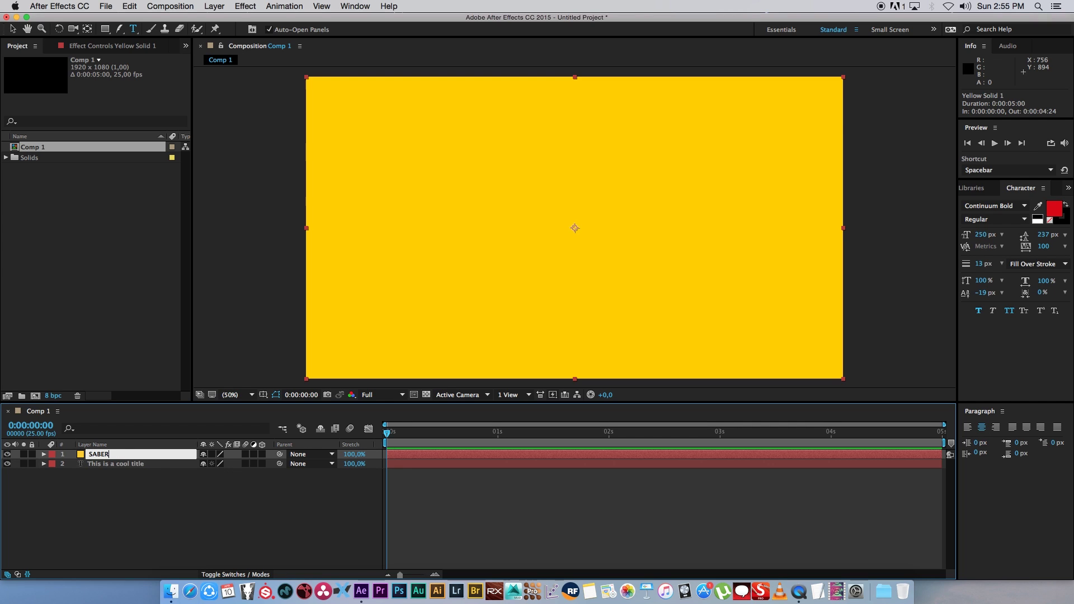
pyautogui.press('Return')
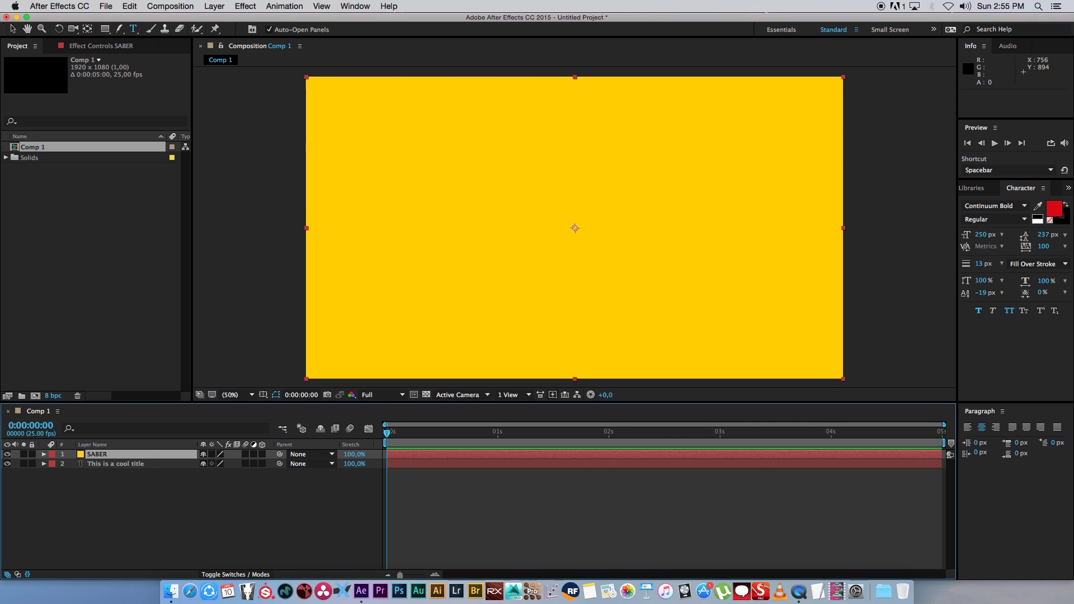
# Apply the Video Copilot Saber effect to the SABER layer
pyautogui.rightClick(106, 458)
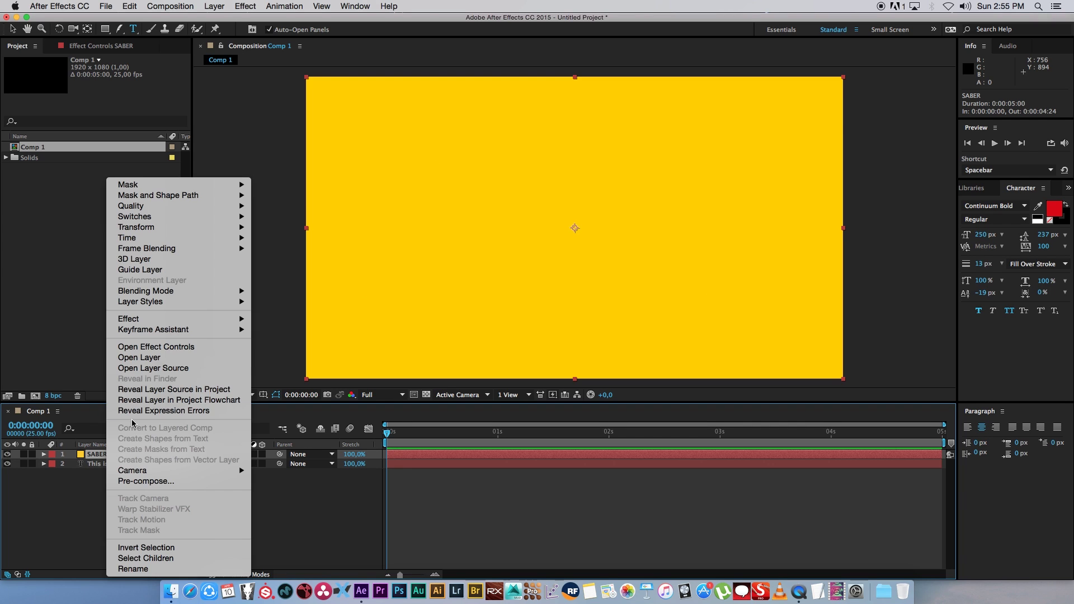
pyautogui.moveTo(168, 318)
pyautogui.moveTo(313, 569)
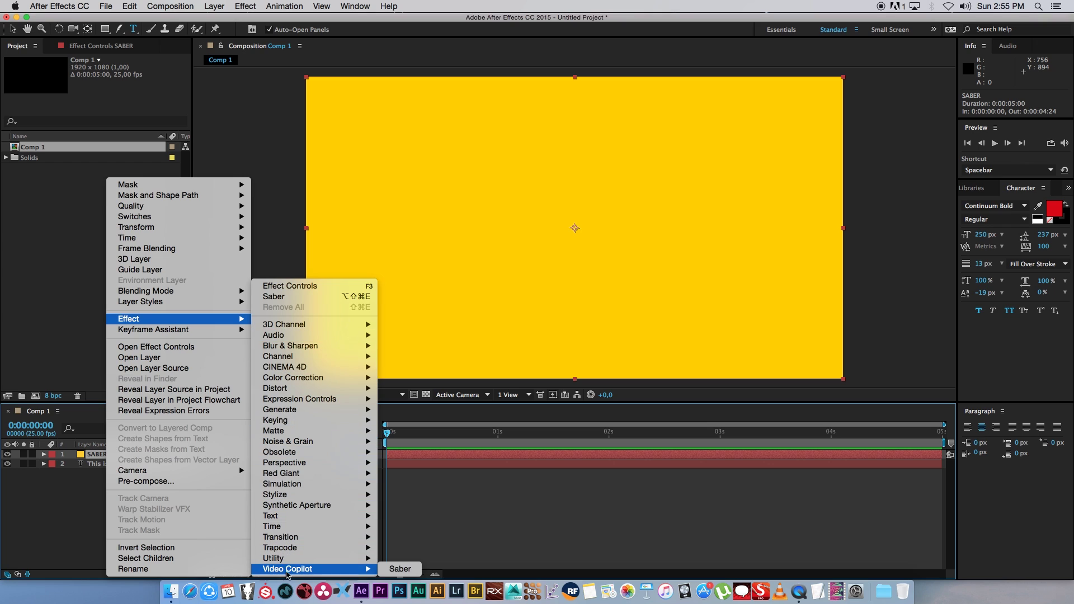
pyautogui.click(400, 570)
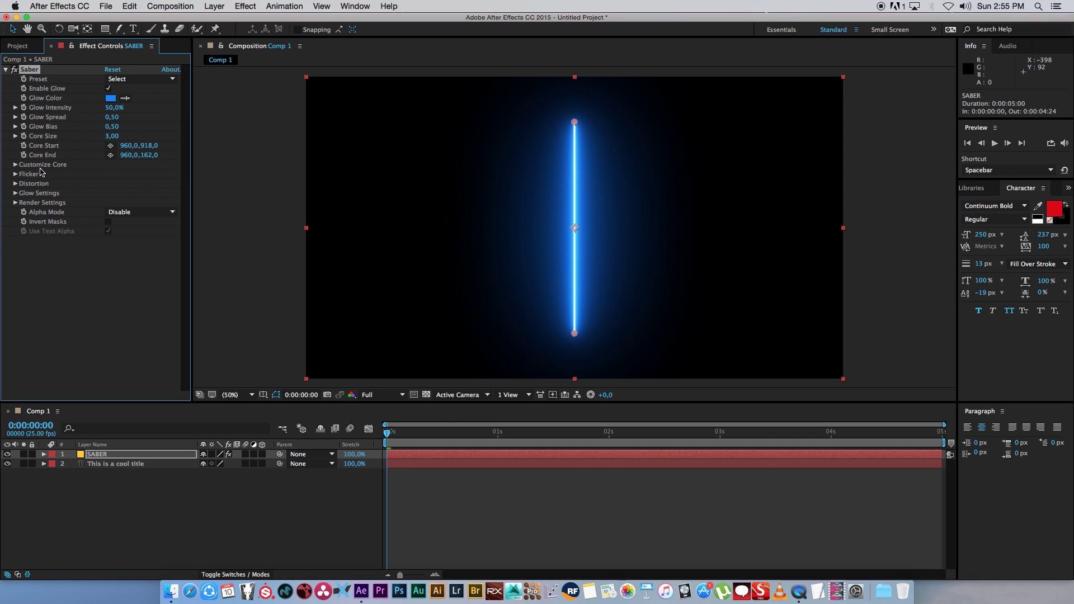
# Set Saber's Core Type to Text Layer, using '2. This is a cool title'
pyautogui.click(15, 165)
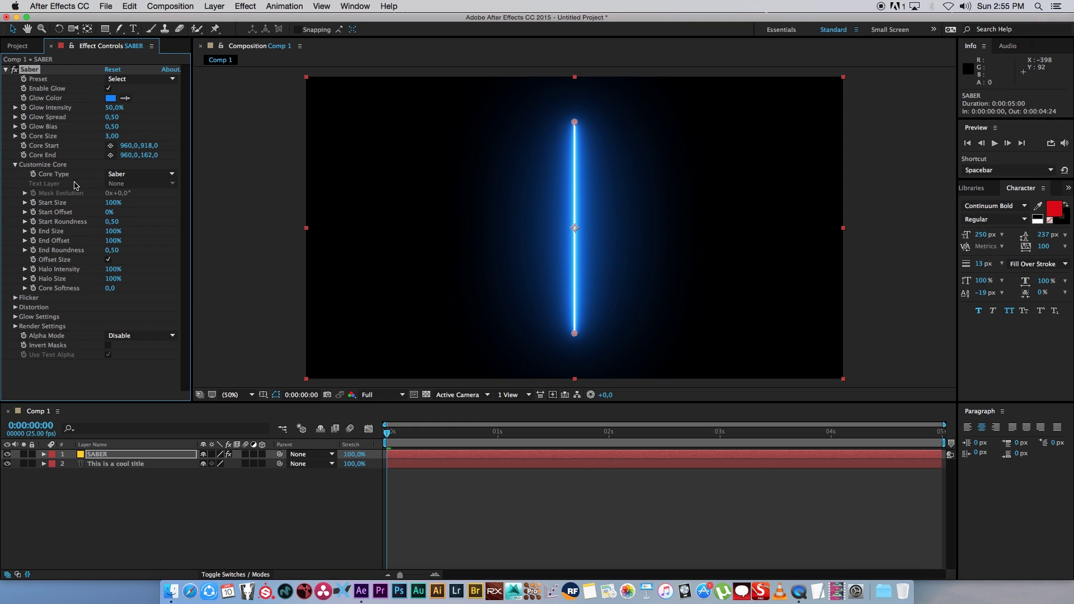
pyautogui.click(131, 176)
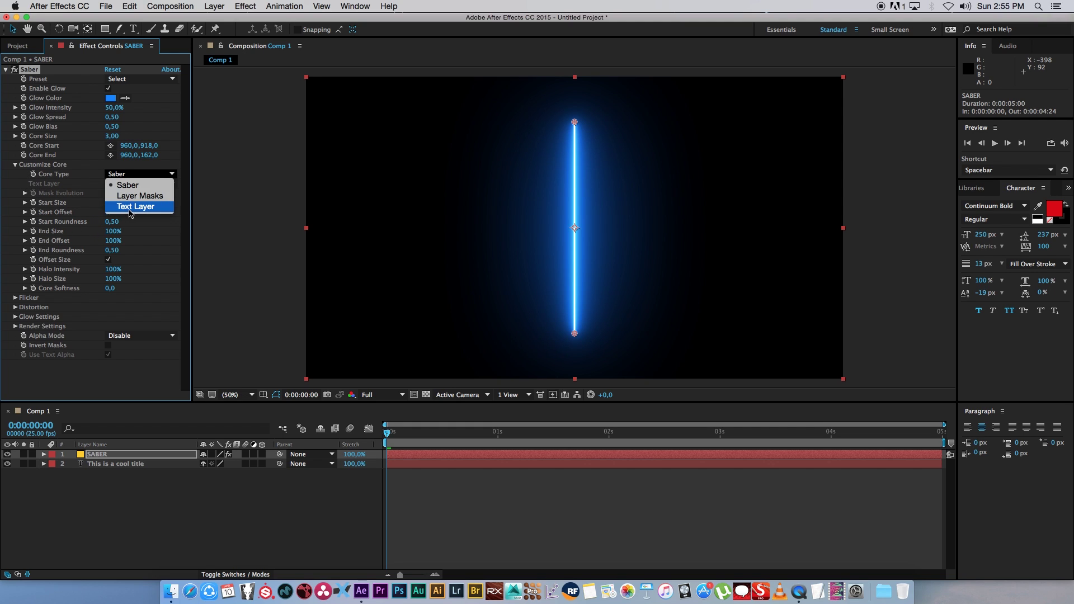
pyautogui.click(151, 207)
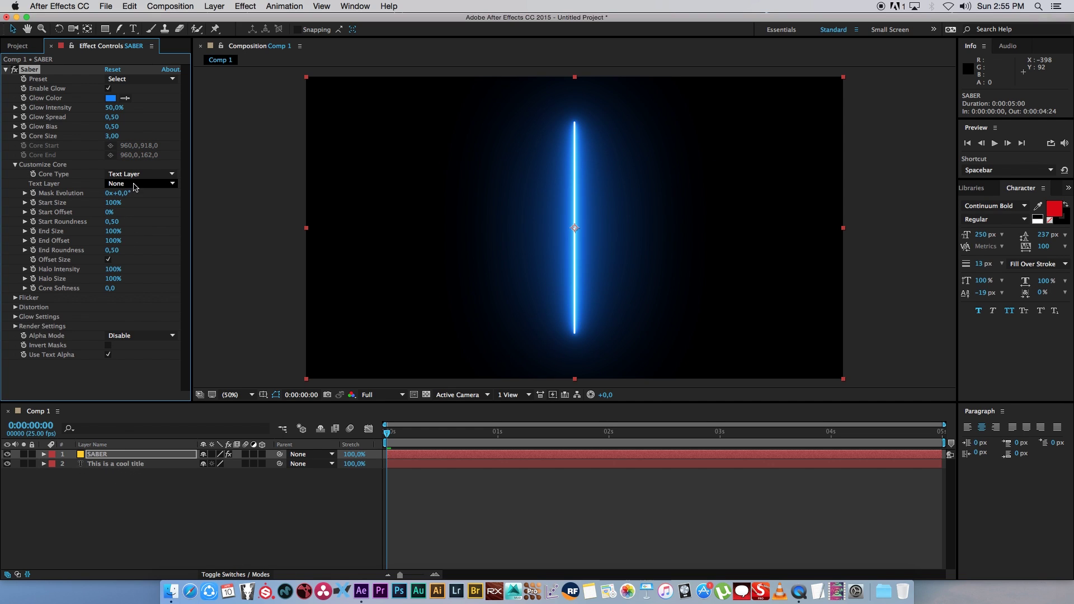
pyautogui.click(134, 184)
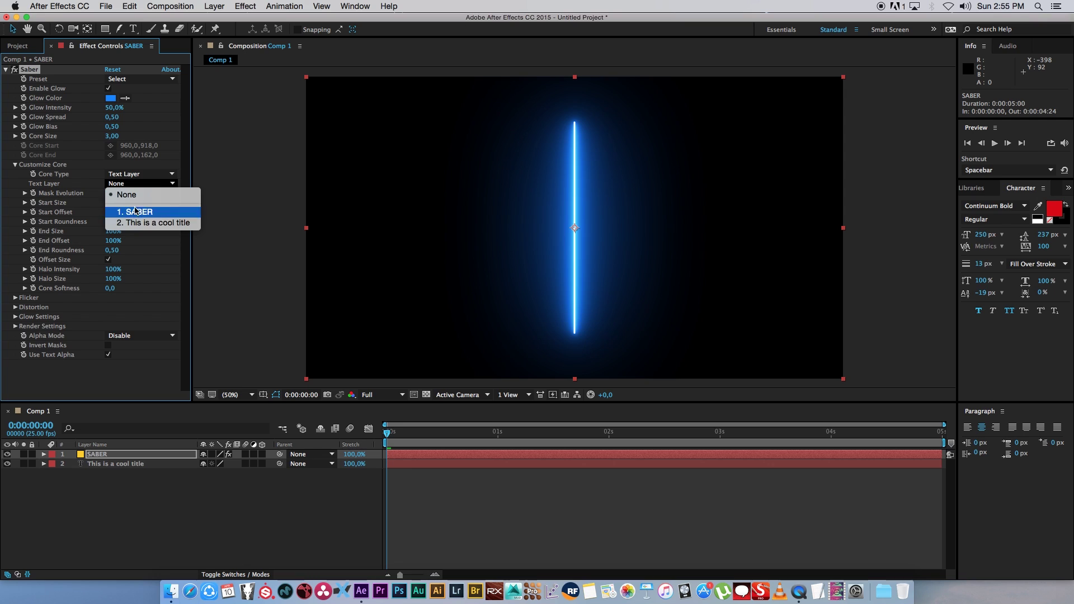
pyautogui.click(168, 223)
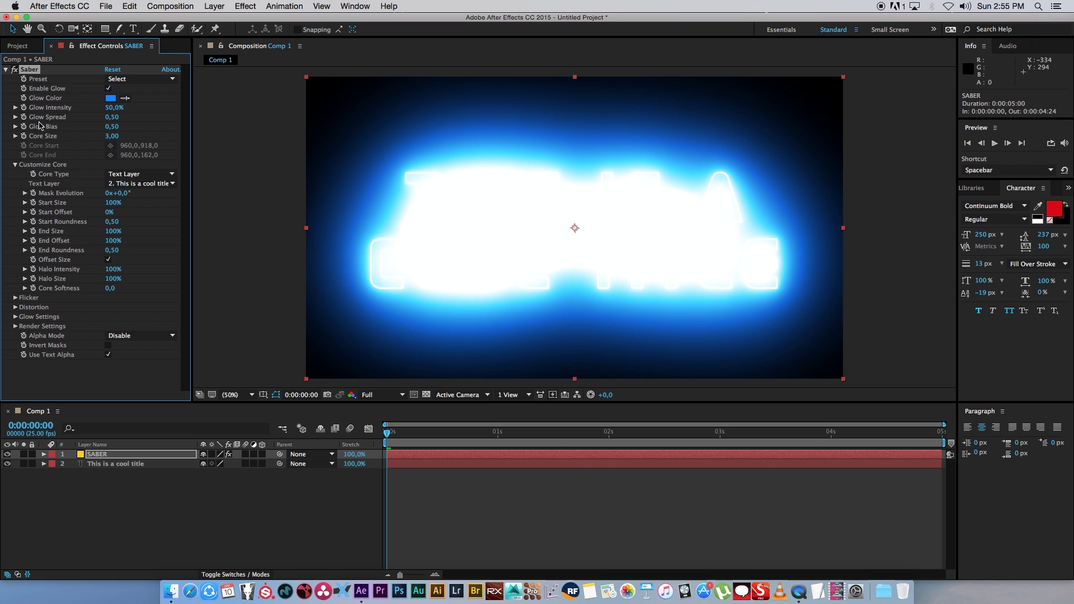
# Lower Saber's Glow Intensity to 22%
pyautogui.moveTo(102, 109); pyautogui.dragTo(95, 109)
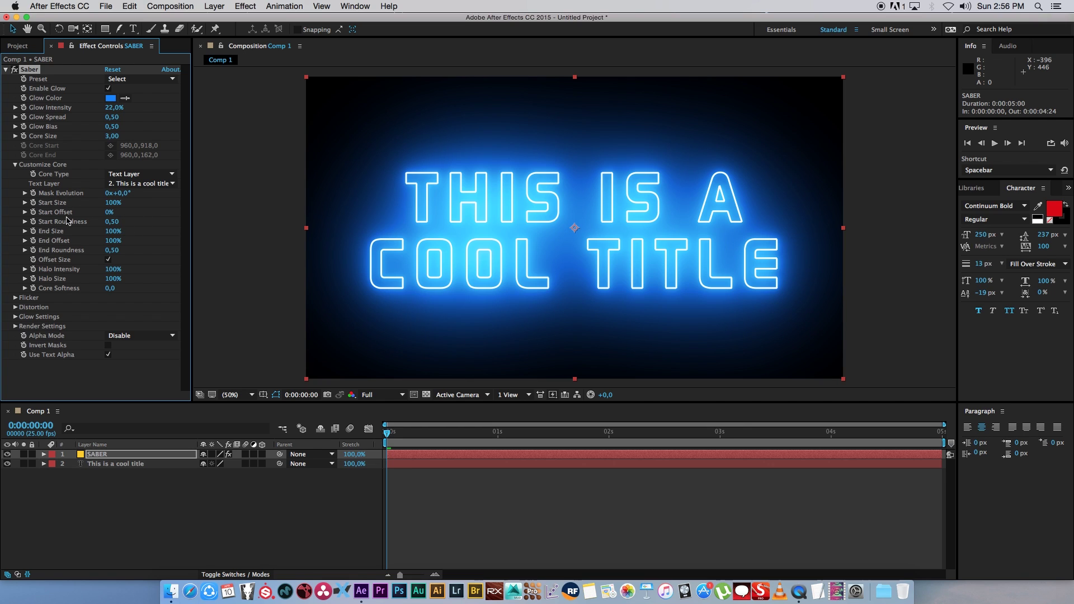
# Raise Saber's Start Offset to 48% and lower End Offset to about 57–59%
pyautogui.moveTo(108, 212); pyautogui.dragTo(135, 215)
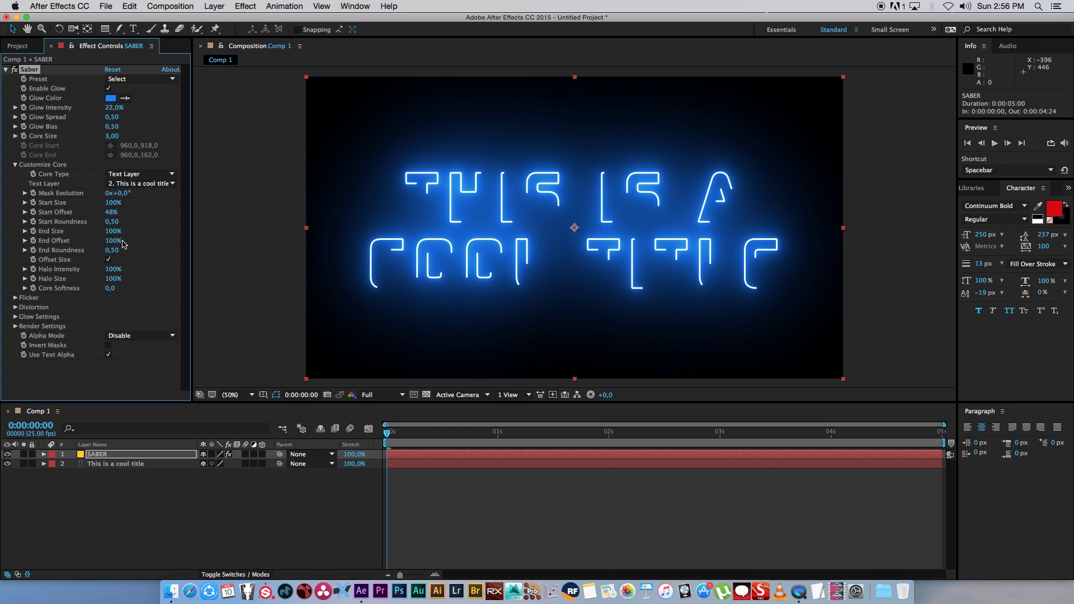
pyautogui.moveTo(110, 240); pyautogui.dragTo(89, 241)
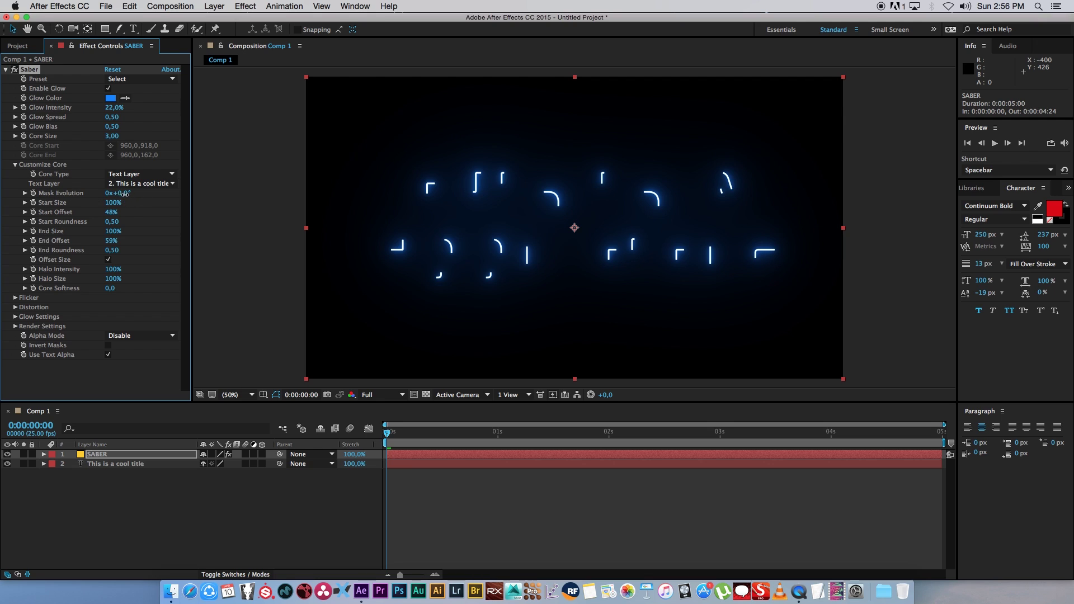
# Keyframe Mask Evolution from 0x at 0:00 to 1x+0,0° at 3 seconds, then return to start
pyautogui.moveTo(125, 193); pyautogui.dragTo(152, 193)
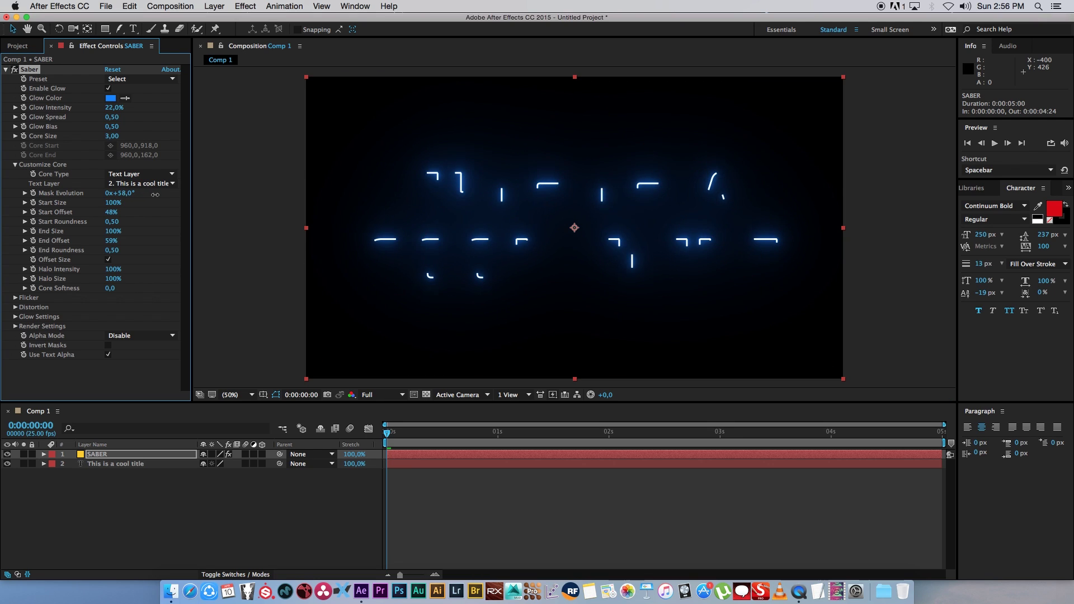
pyautogui.press('super+z')
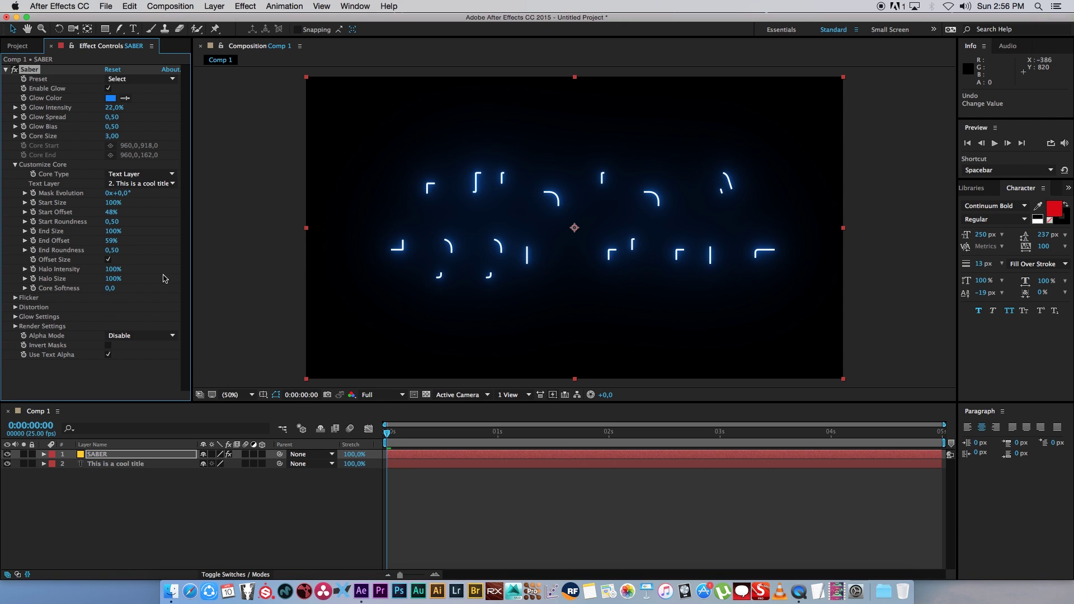
pyautogui.click(33, 193)
pyautogui.moveTo(609, 438); pyautogui.dragTo(720, 434)
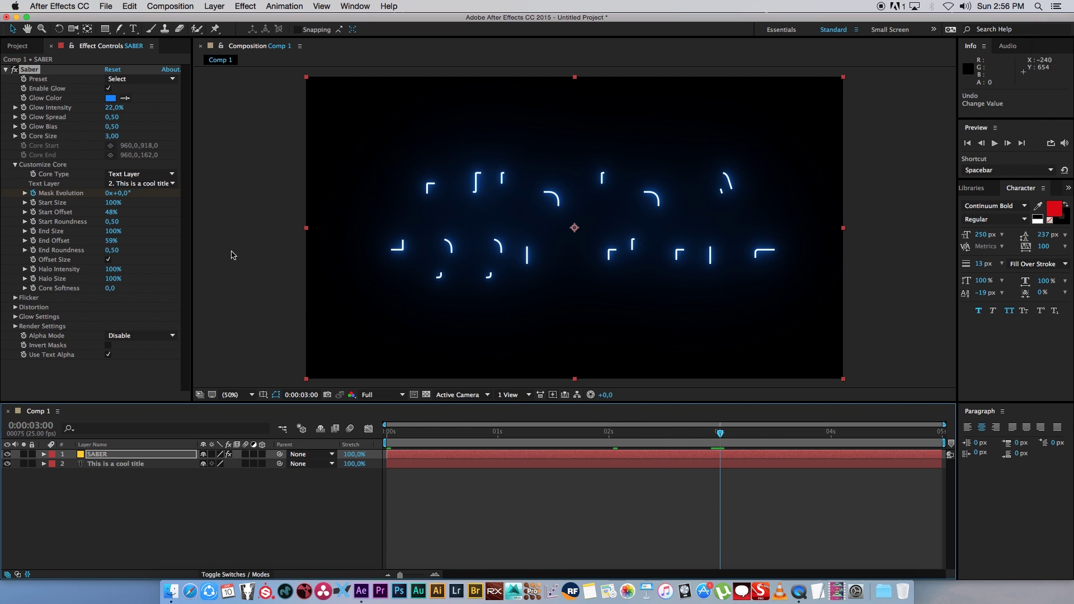
pyautogui.click(109, 193)
pyautogui.write('1')
pyautogui.press('Return')
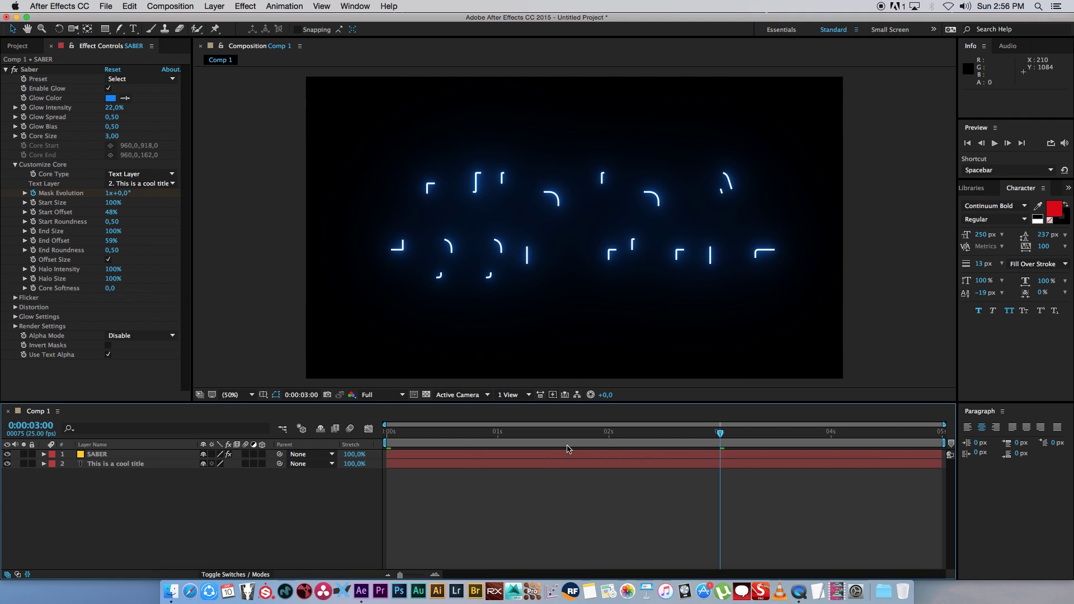
pyautogui.press('Home')
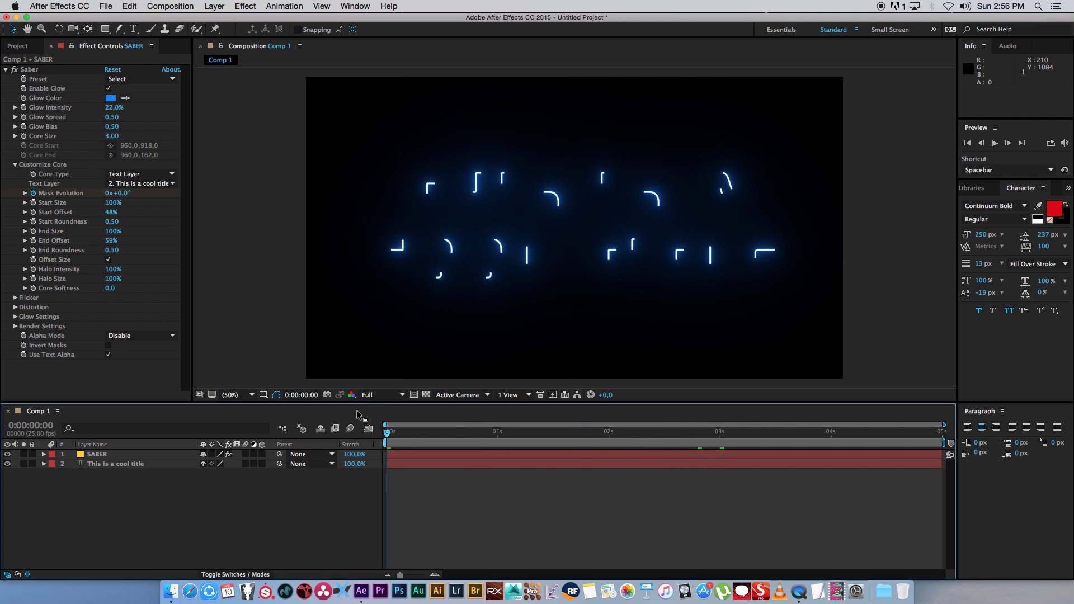
# Set the preview resolution to Half and play back the Mask Evolution animation
pyautogui.click(375, 395)
pyautogui.click(380, 437)
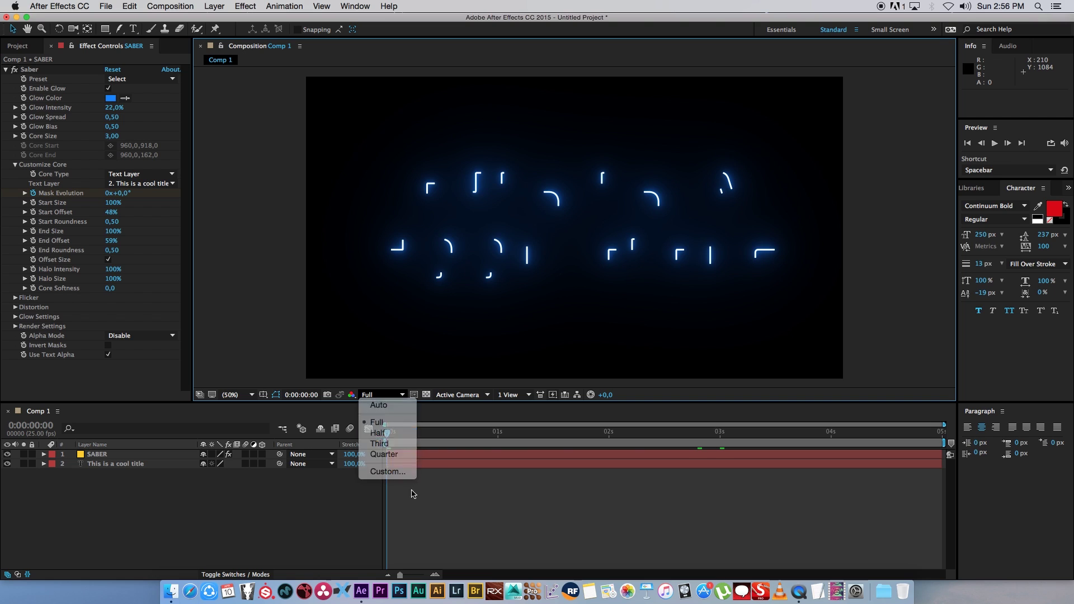
pyautogui.press('space')
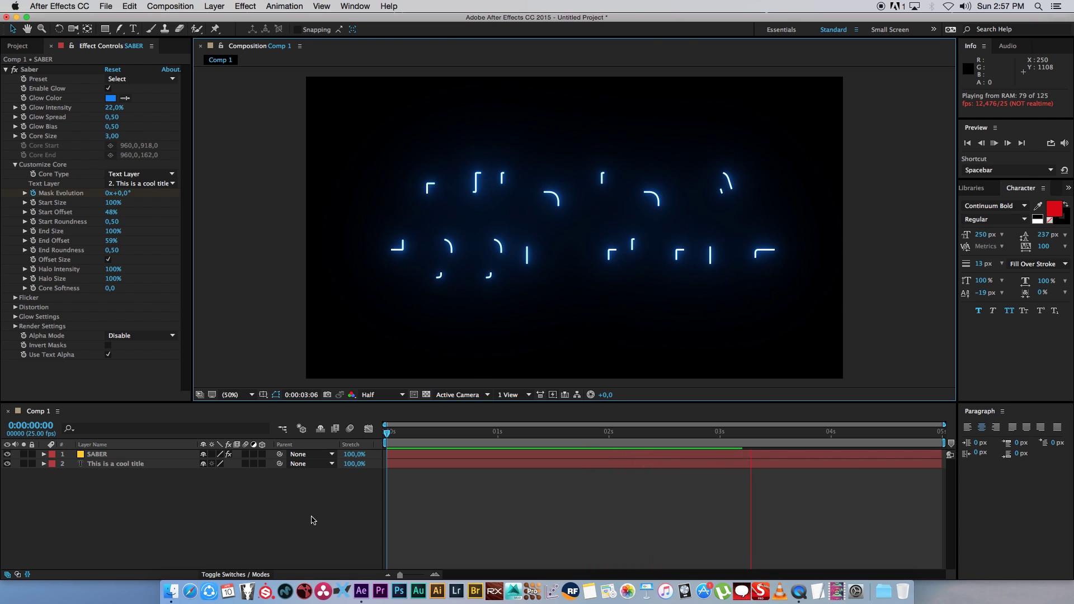
pyautogui.moveTo(778, 434); pyautogui.dragTo(251, 426)
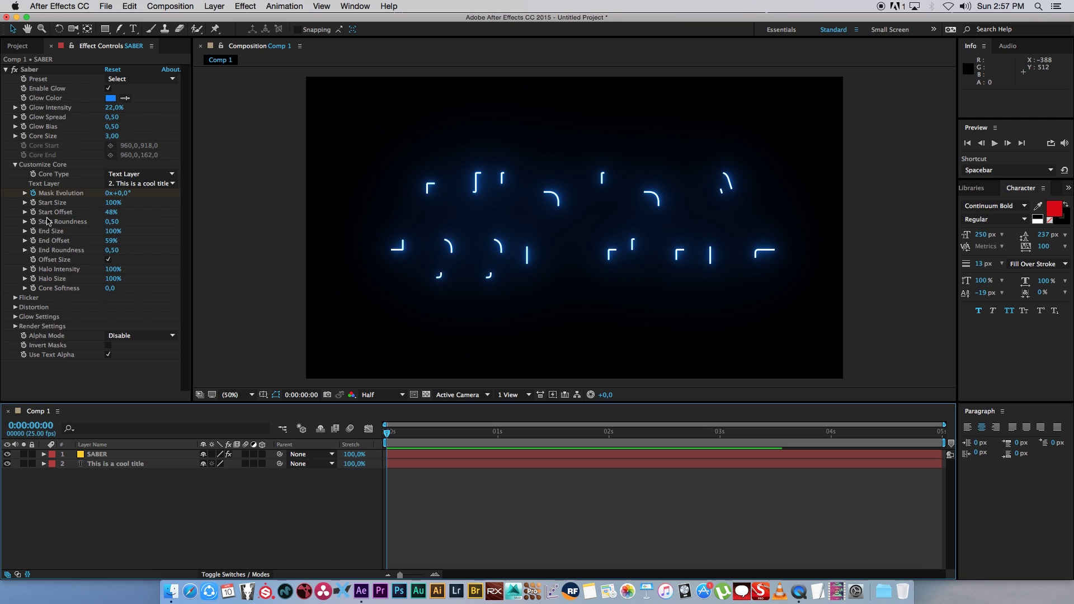
# Keyframe Start Offset to 0% and End Offset to 100% at 3 seconds
pyautogui.click(138, 229)
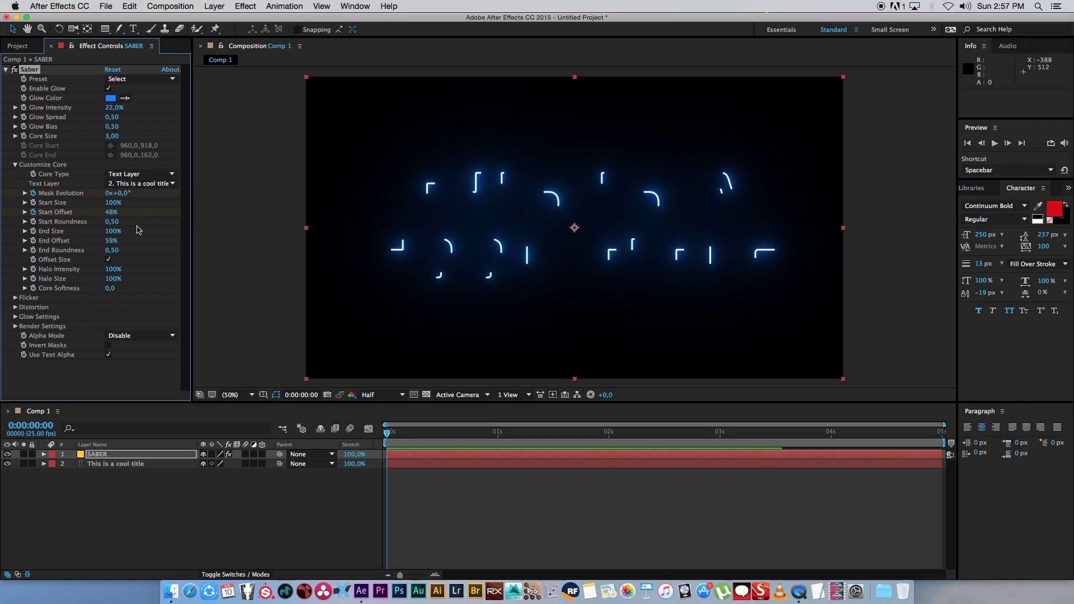
pyautogui.click(33, 240)
pyautogui.moveTo(480, 435); pyautogui.dragTo(720, 437)
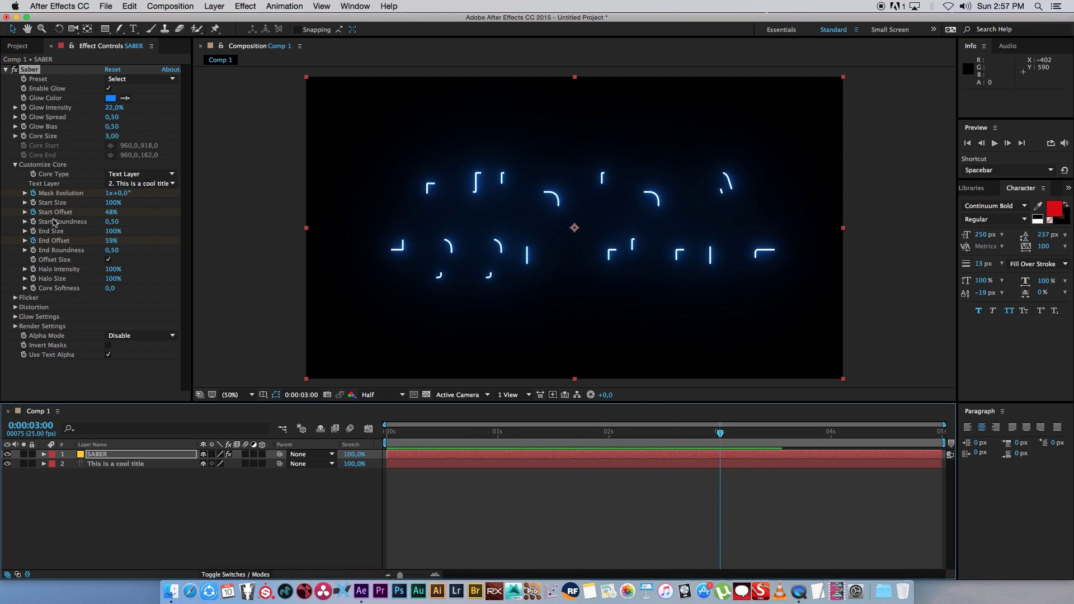
pyautogui.moveTo(108, 214); pyautogui.dragTo(76, 274)
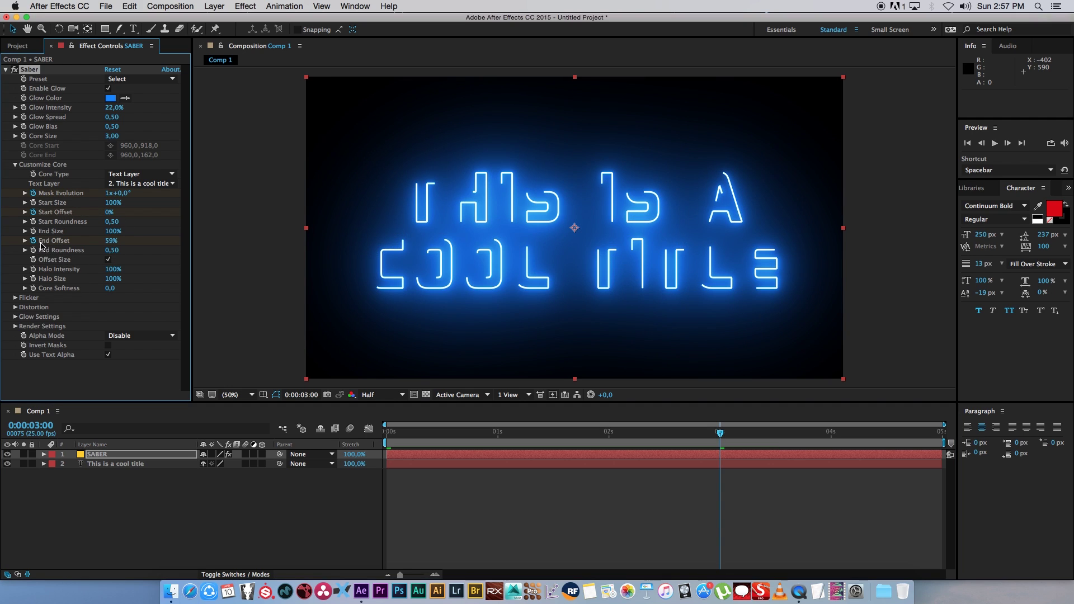
pyautogui.moveTo(106, 240); pyautogui.dragTo(164, 242)
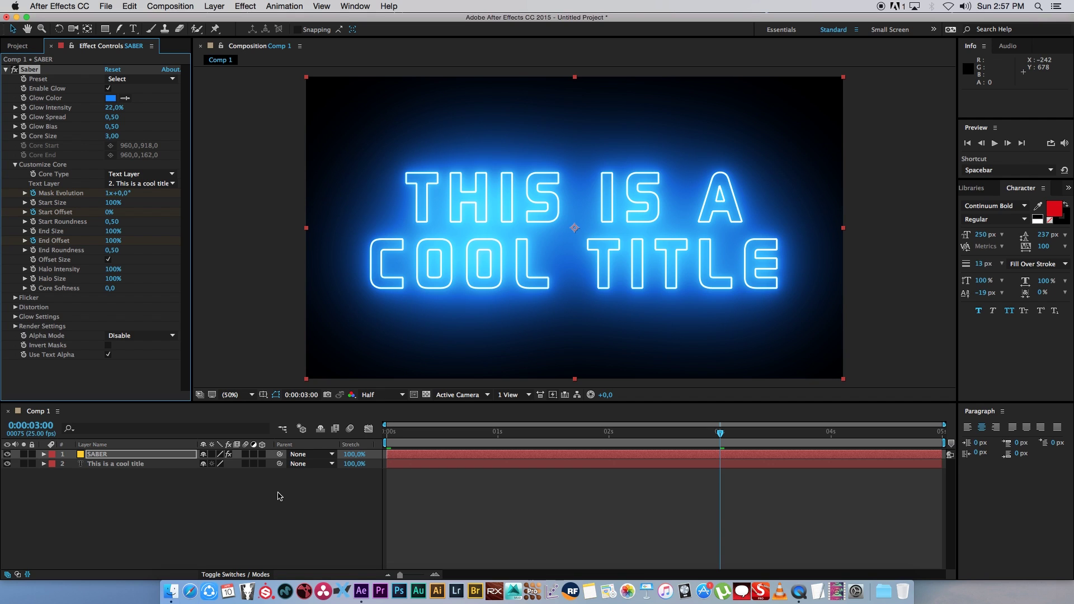
# Preview the title reveal from the start and stop on a half-drawn frame
pyautogui.moveTo(461, 434); pyautogui.dragTo(386, 434)
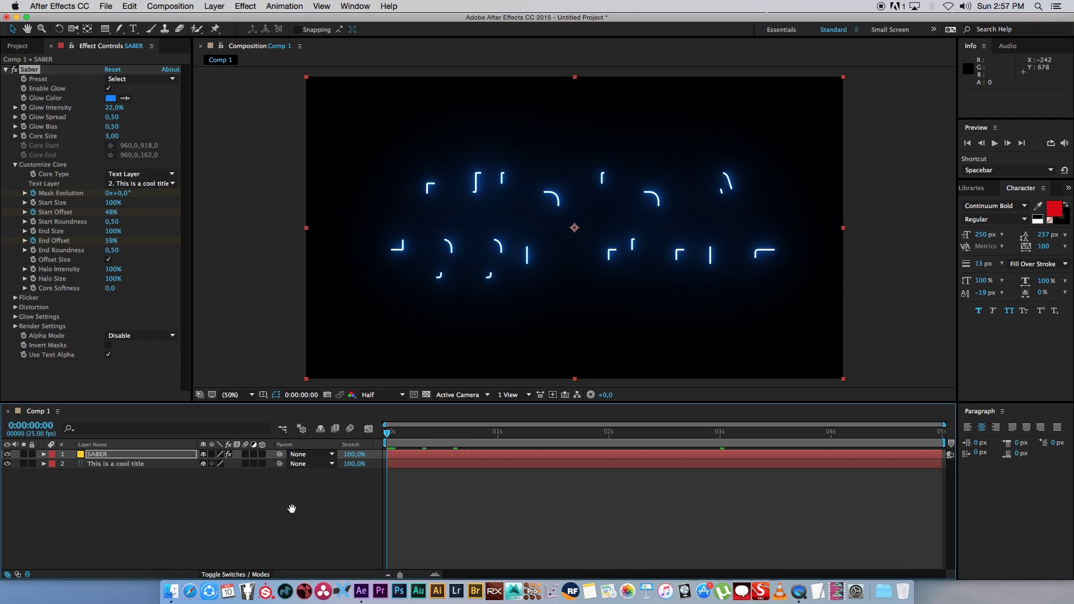
pyautogui.press('space')
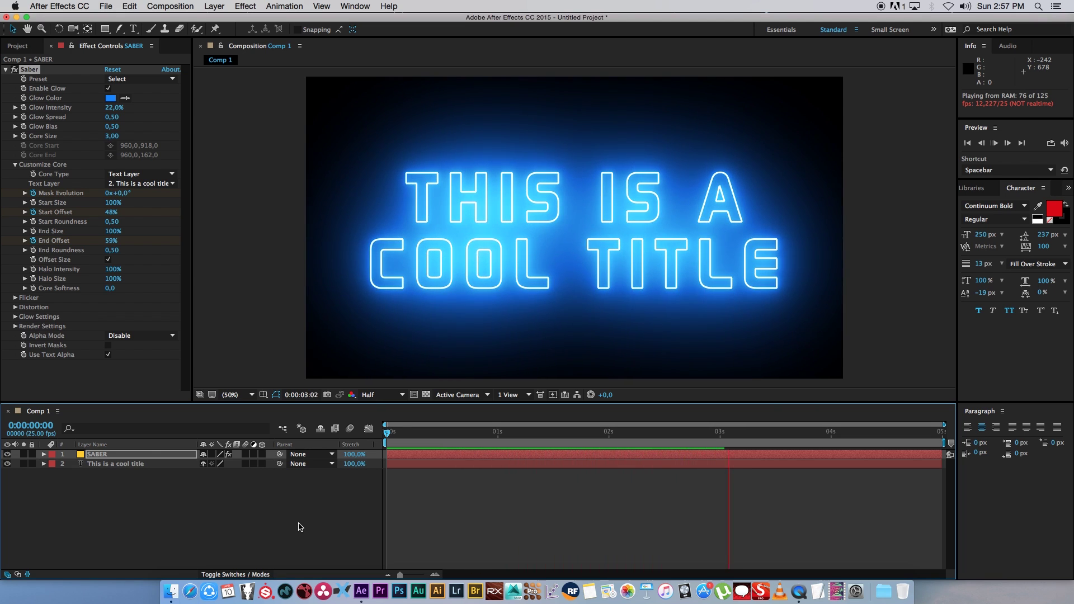
pyautogui.press('space')
pyautogui.moveTo(560, 432); pyautogui.dragTo(570, 433)
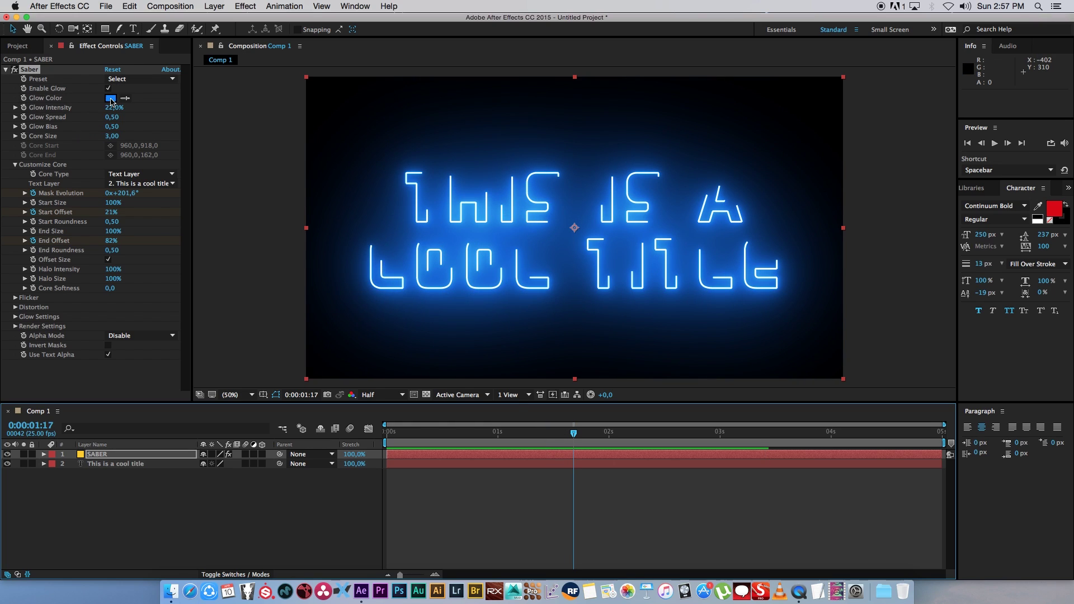
# Change the Saber glow colour from blue to amber (E78C00)
pyautogui.click(111, 98)
pyautogui.moveTo(821, 327); pyautogui.dragTo(820, 350)
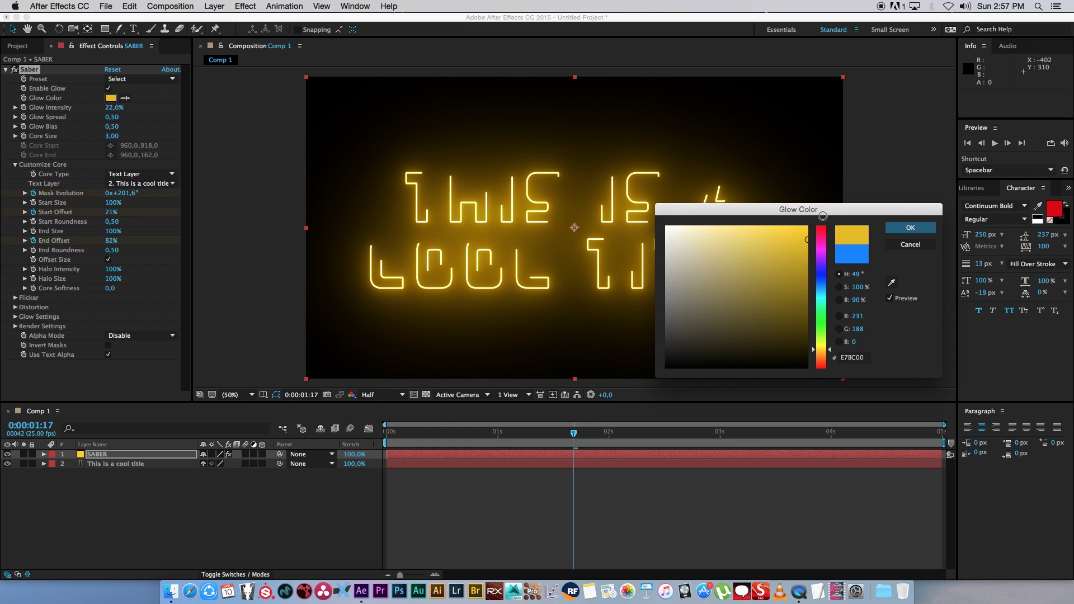
pyautogui.click(910, 228)
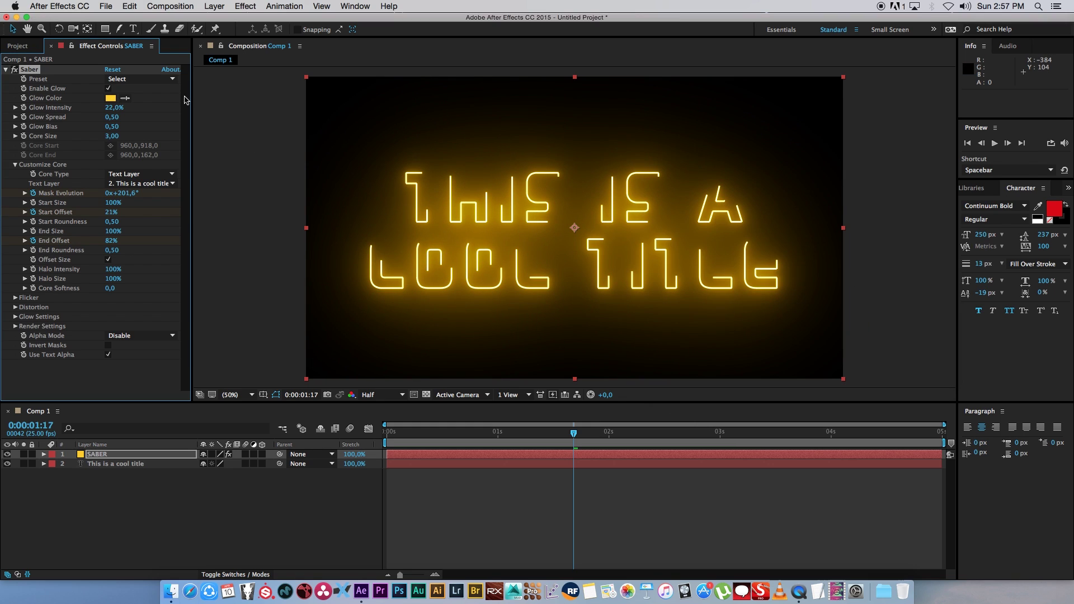
pyautogui.click(143, 78)
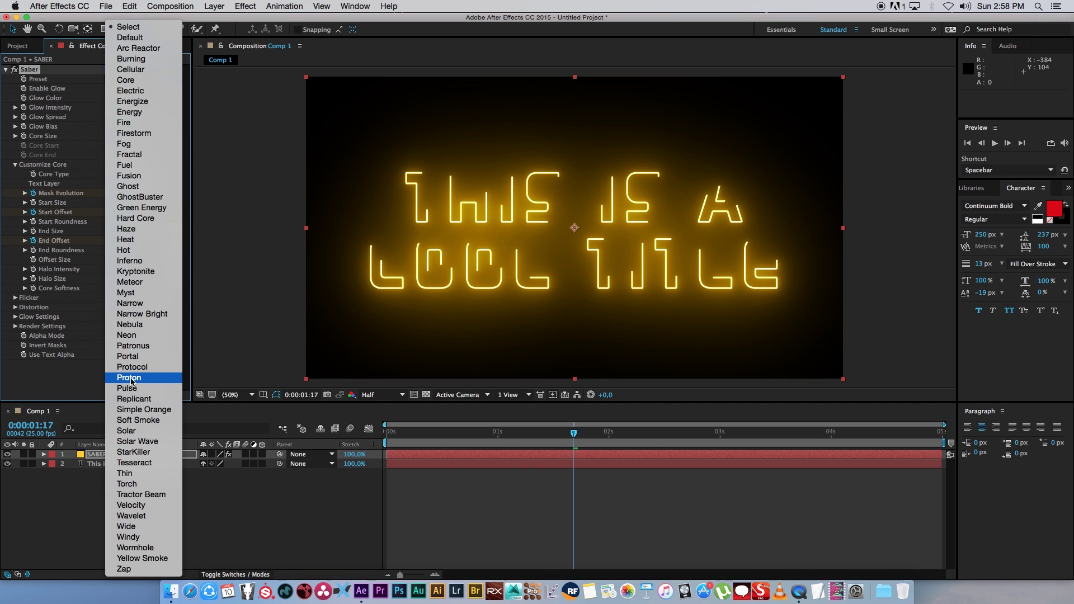
# Apply the Saber Pulse preset and give it a saturated yellow glow colour
pyautogui.click(132, 391)
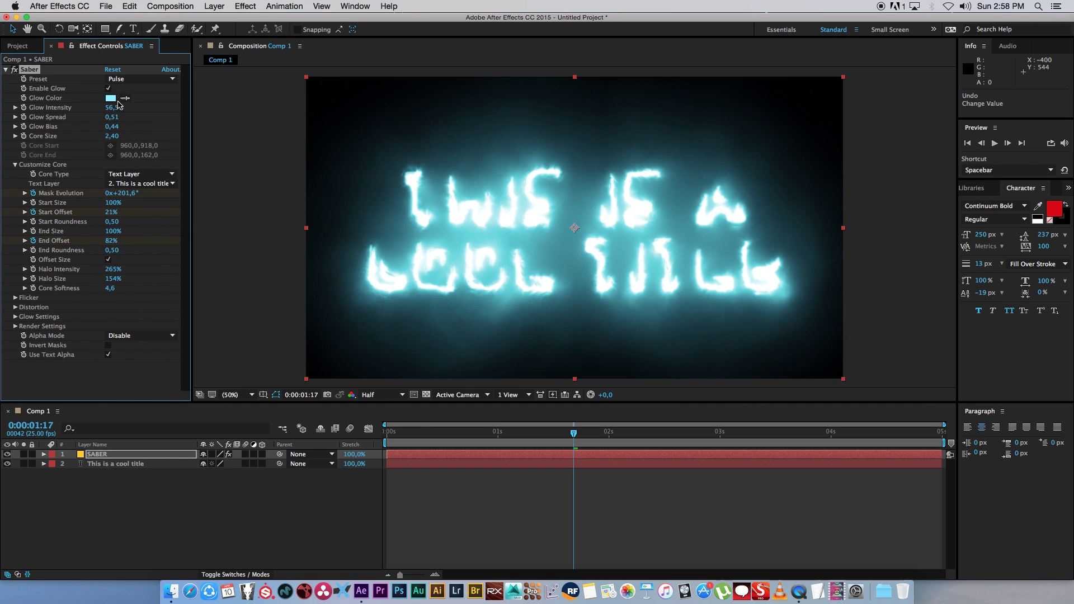
pyautogui.click(112, 98)
pyautogui.click(821, 342)
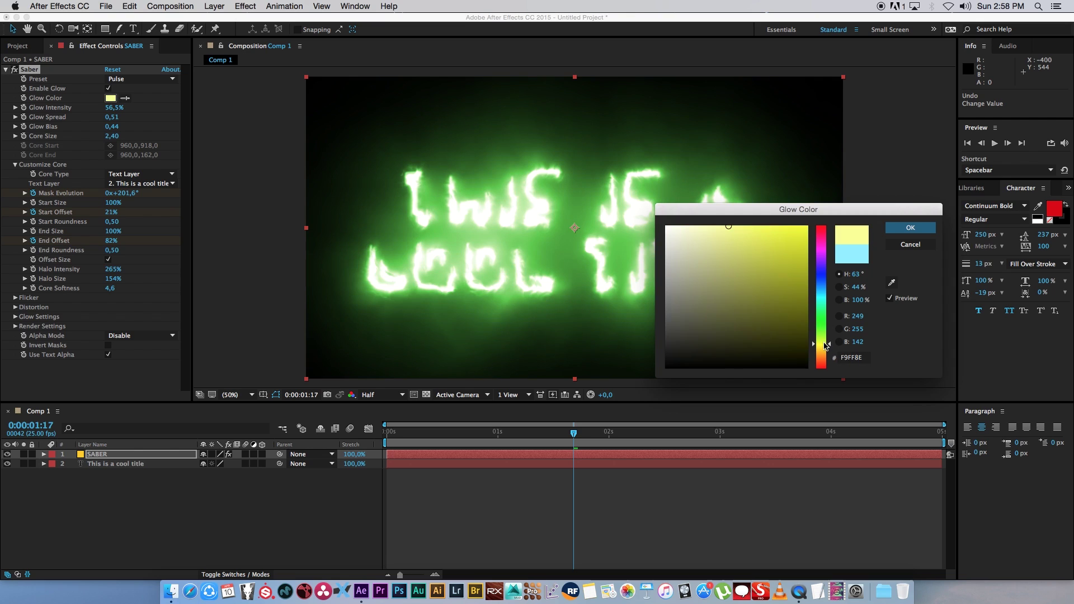
pyautogui.click(800, 254)
pyautogui.click(911, 228)
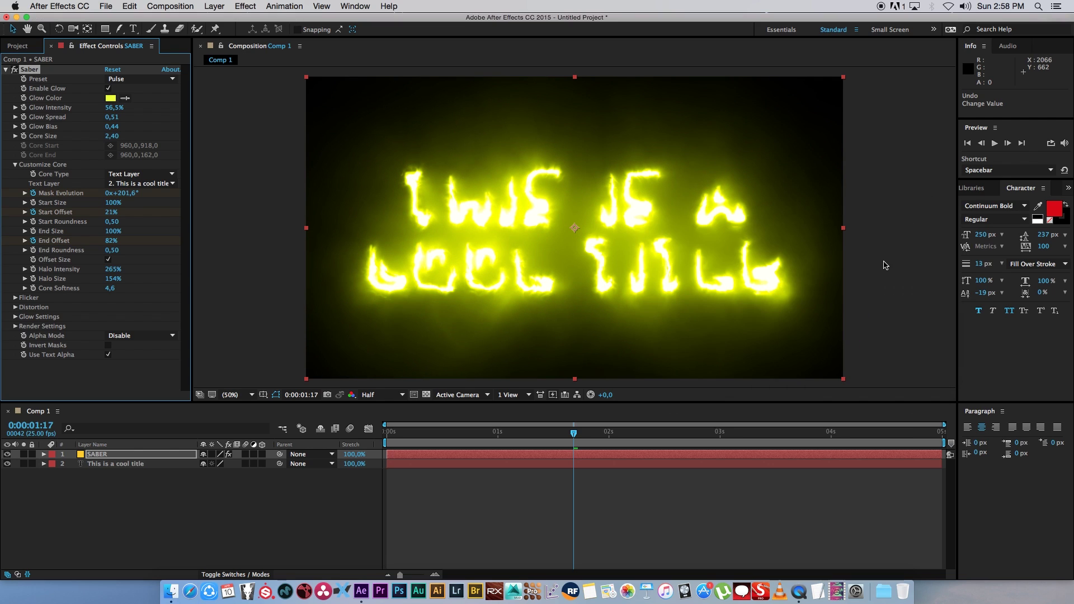
# Switch Saber to the Portal preset with a red glow colour
pyautogui.click(141, 79)
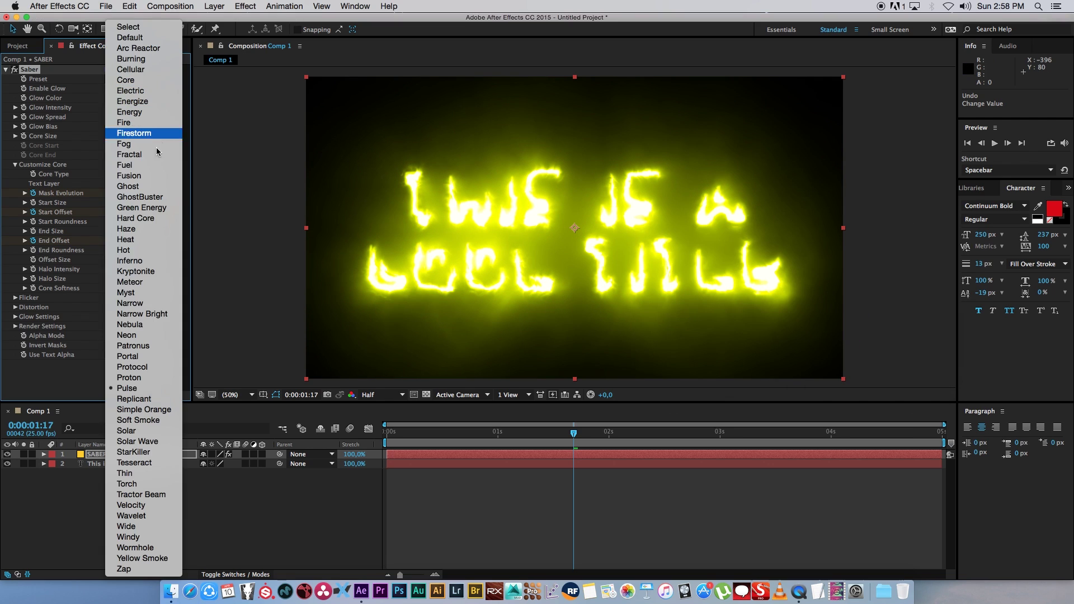
pyautogui.click(152, 354)
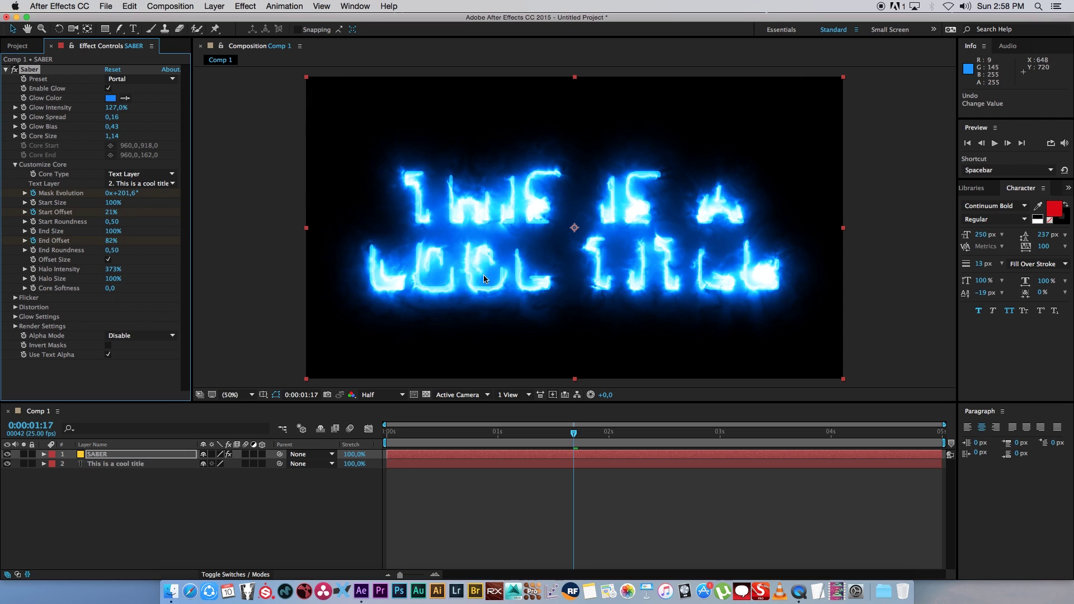
pyautogui.click(111, 98)
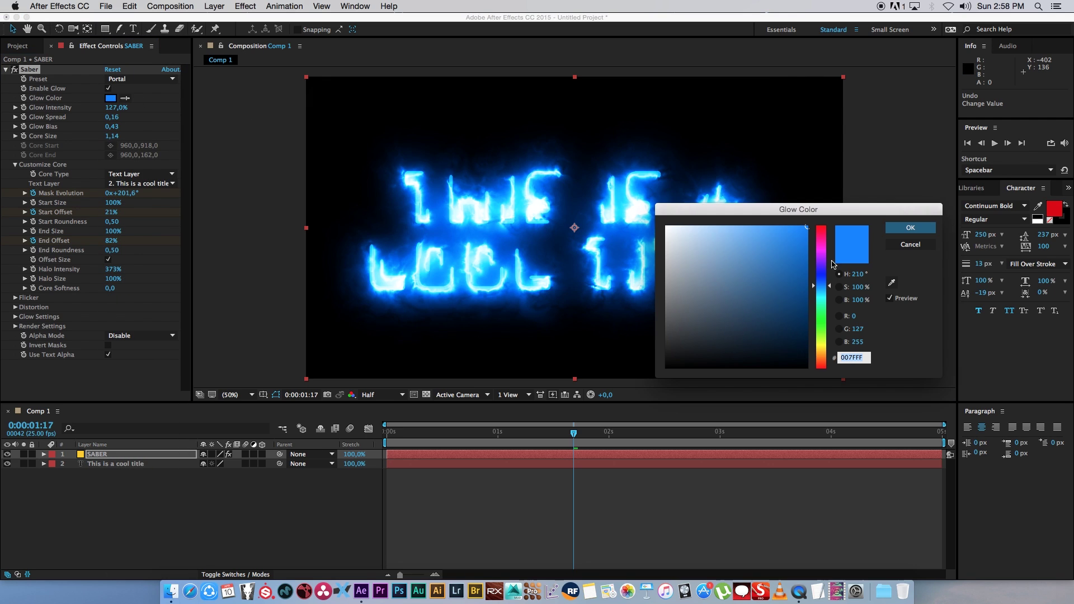
pyautogui.moveTo(820, 263); pyautogui.dragTo(820, 227)
pyautogui.click(910, 228)
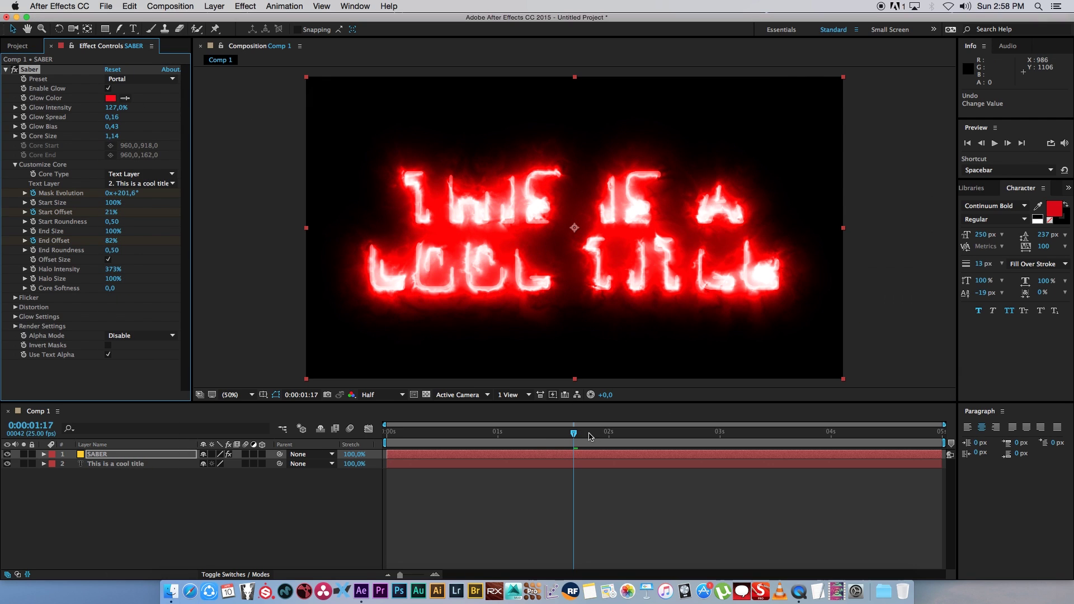
pyautogui.press('space')
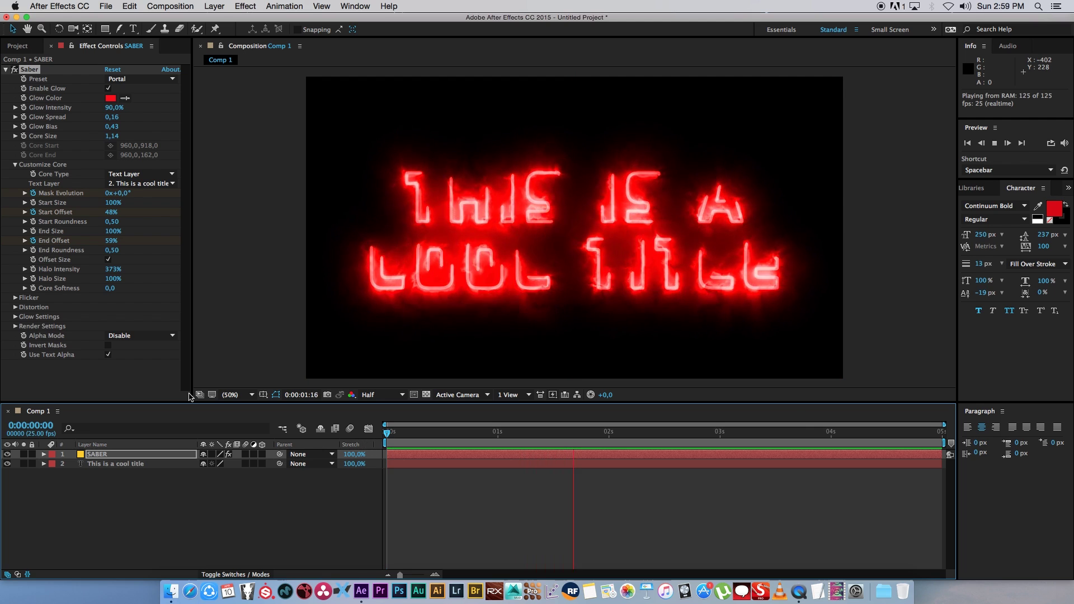